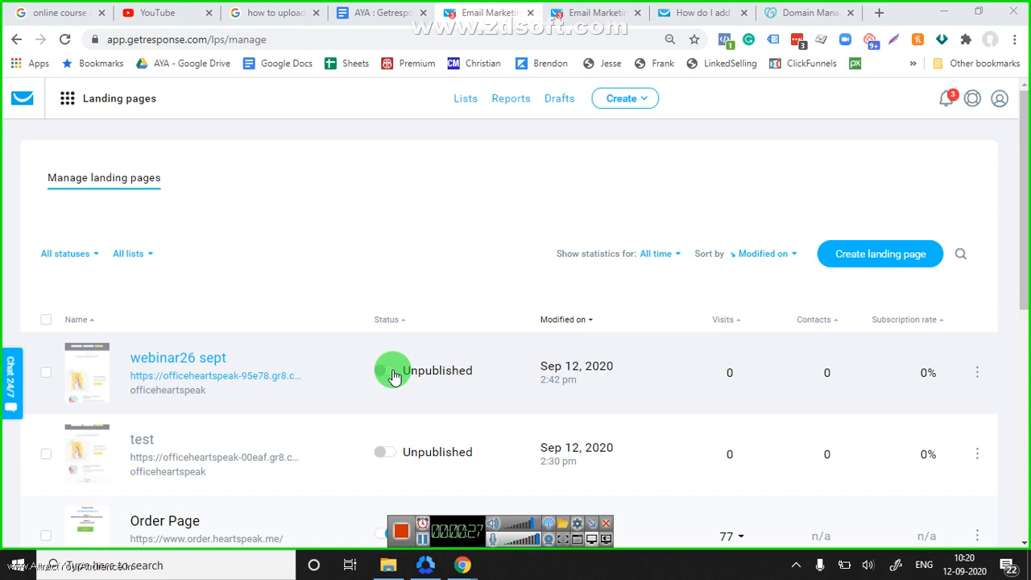
Step: Publish the webinar26 sept landing page and open its settings for editing
{"action": "left_click", "coordinate": [390, 375]}
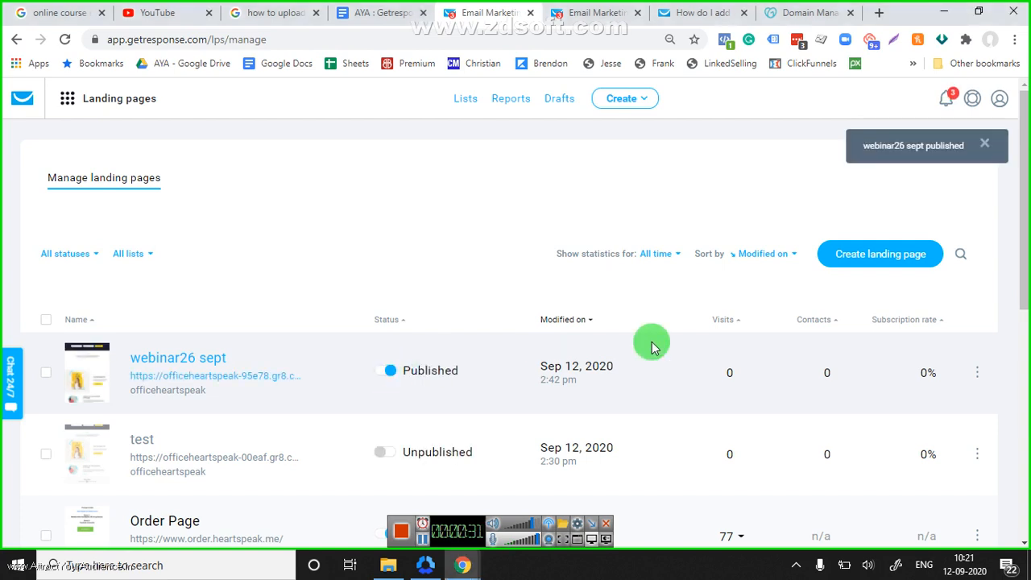
{"action": "left_click", "coordinate": [977, 372]}
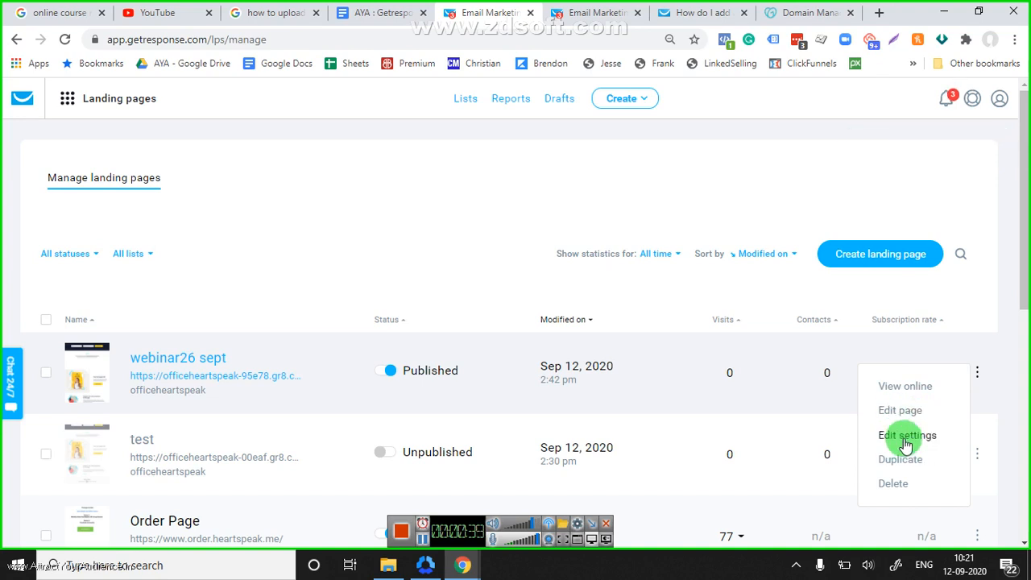
{"action": "left_click", "coordinate": [921, 443]}
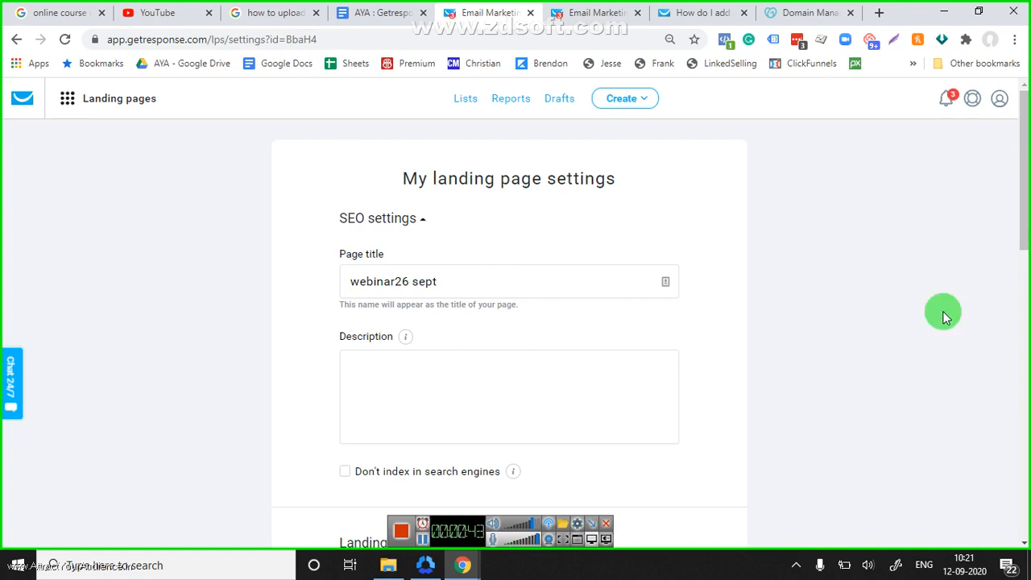
Step: Review the SEO and URL settings and choose webinar26sept as the subscription list
{"action": "left_click_drag", "start_coordinate": [1025, 171], "coordinate": [1027, 196]}
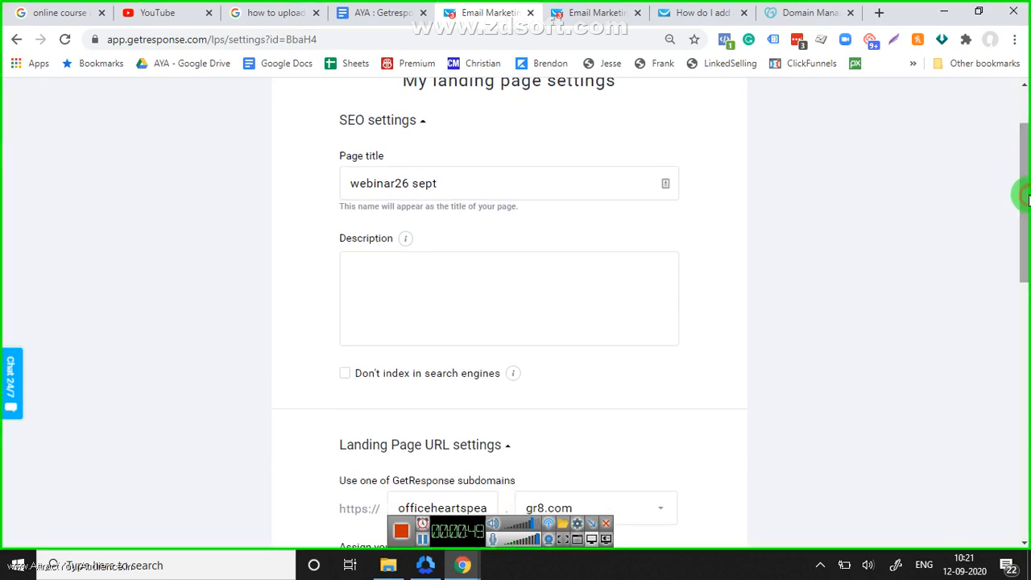
{"action": "left_click", "coordinate": [428, 280]}
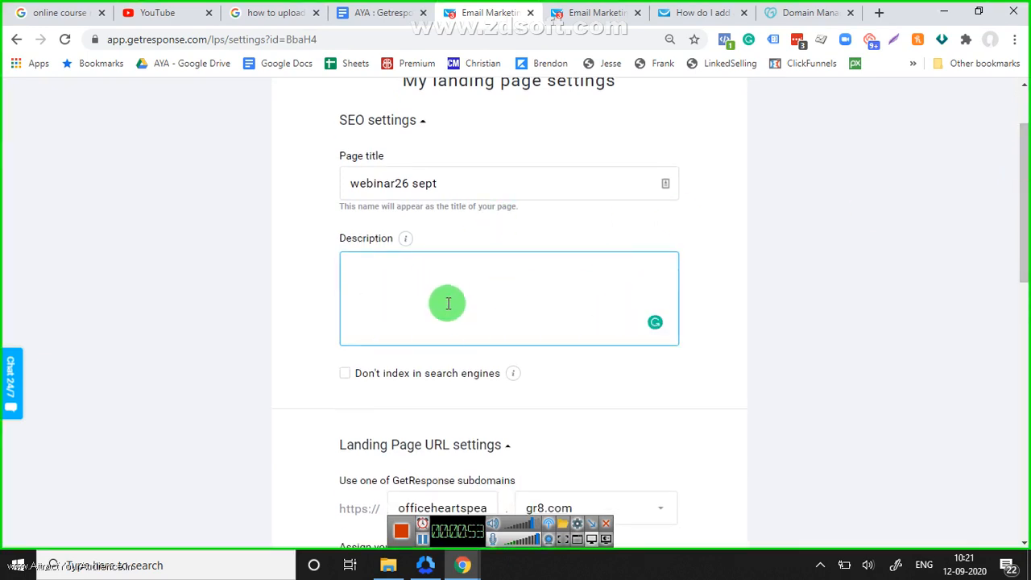
{"action": "left_click_drag", "start_coordinate": [1027, 205], "coordinate": [1027, 311]}
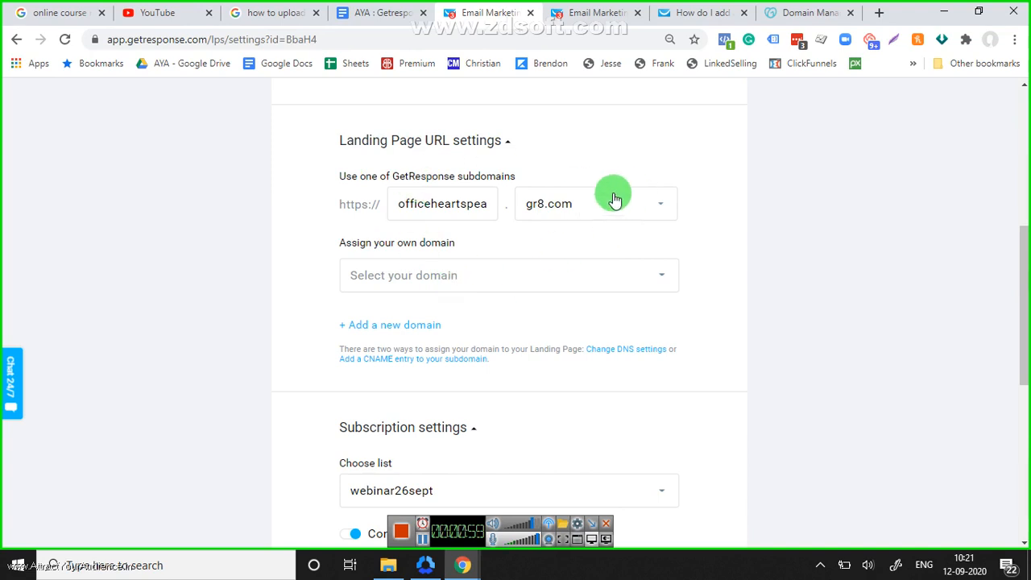
{"action": "left_click_drag", "start_coordinate": [1022, 242], "coordinate": [1021, 321]}
{"action": "left_click", "coordinate": [501, 252]}
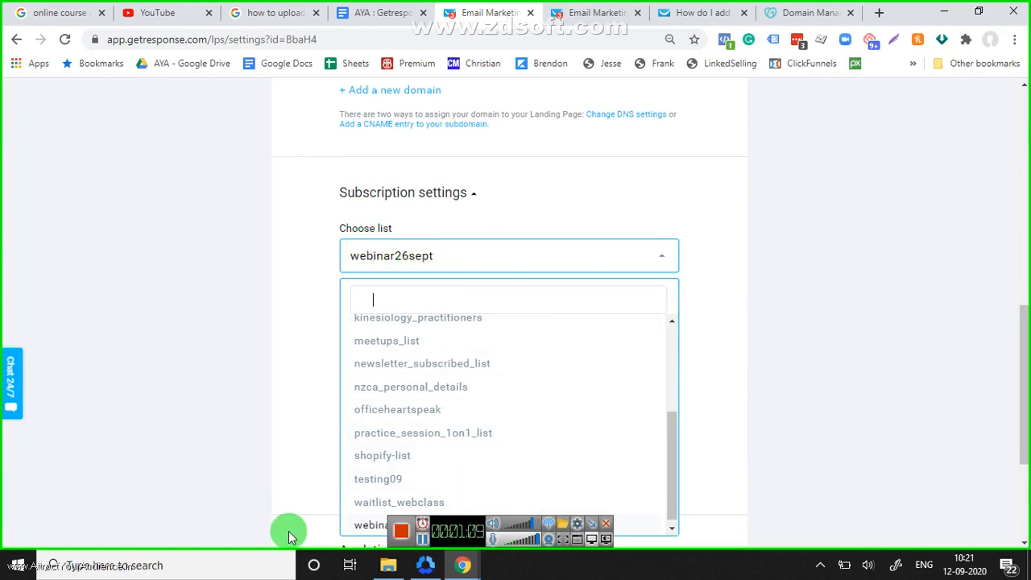
{"action": "left_click", "coordinate": [370, 525]}
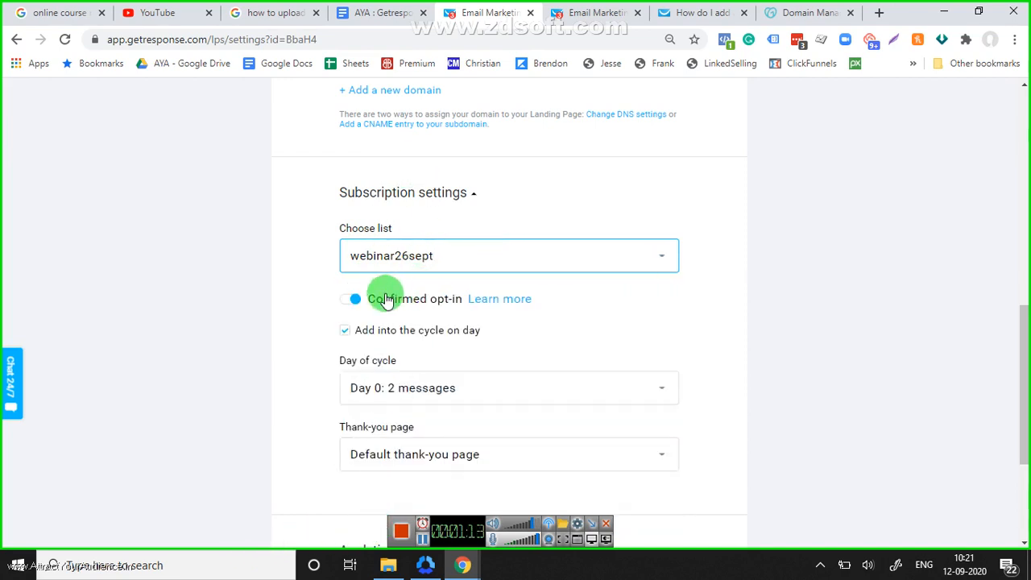
Step: Switch the subscription list to officeheartspeak
{"action": "left_click", "coordinate": [502, 253]}
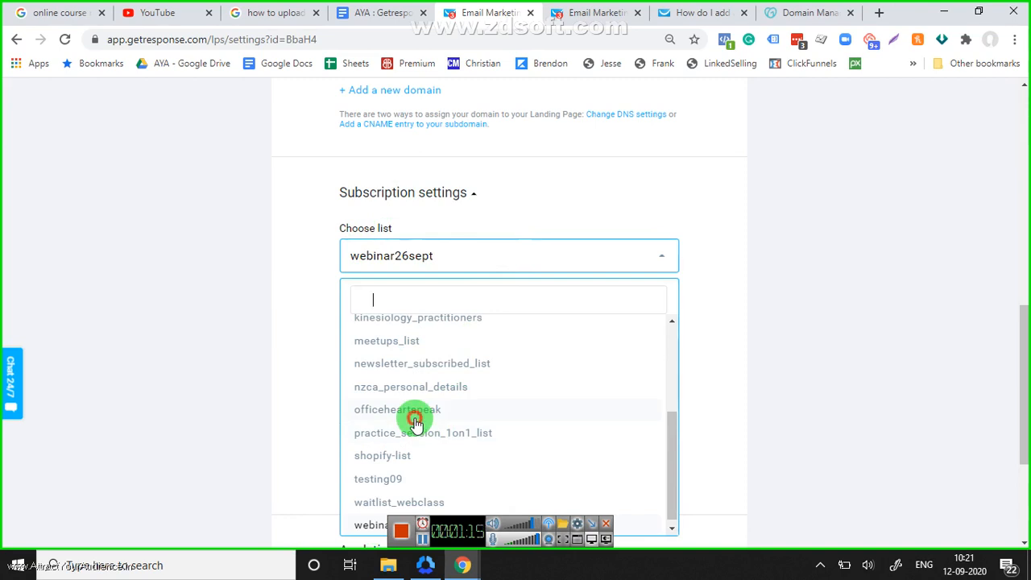
{"action": "left_click", "coordinate": [414, 422]}
Step: Set the subscription list back to webinar26sept and turn off confirmed opt-in
{"action": "left_click", "coordinate": [491, 259]}
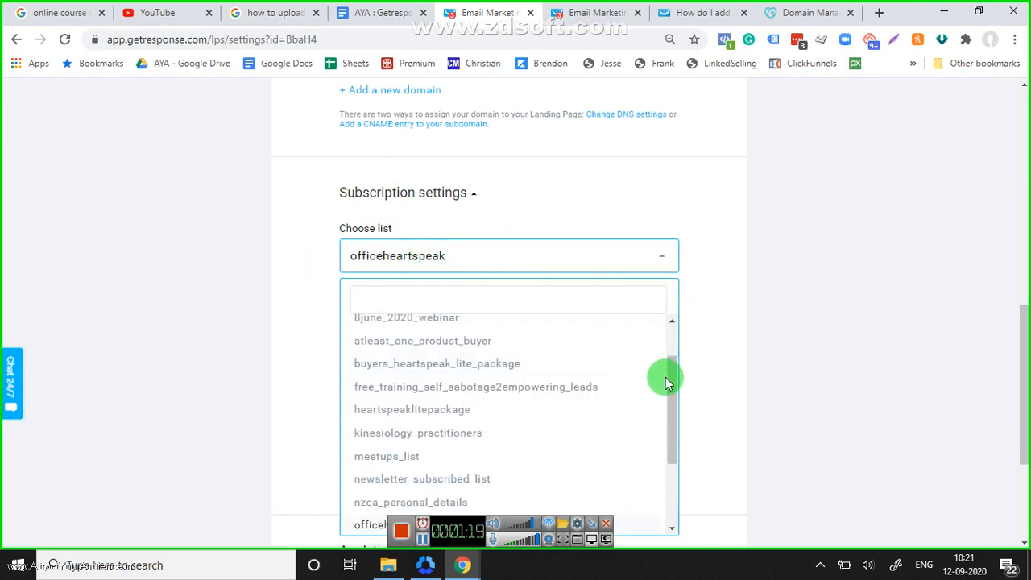
{"action": "left_click_drag", "start_coordinate": [668, 375], "coordinate": [674, 481]}
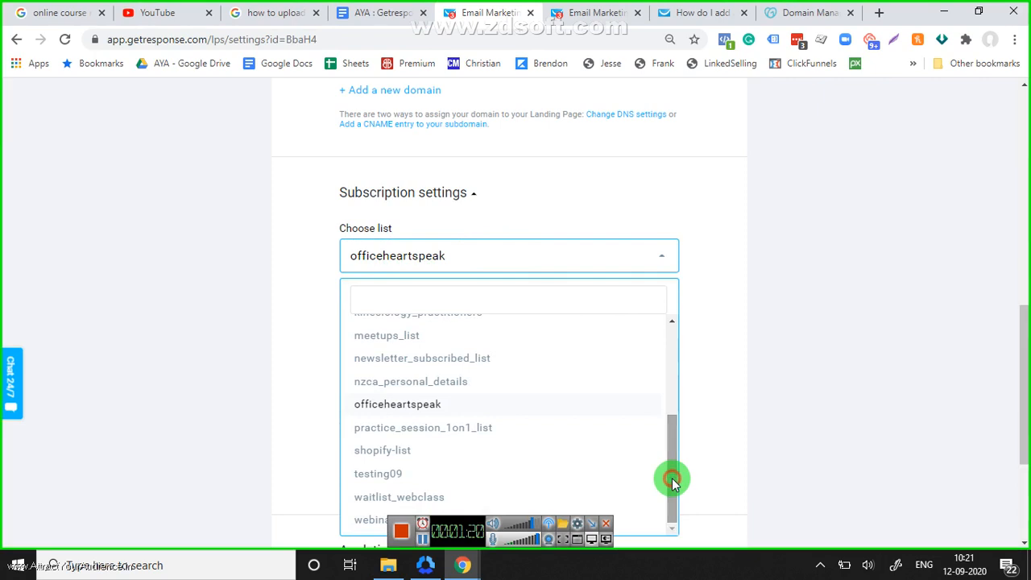
{"action": "left_click", "coordinate": [375, 521]}
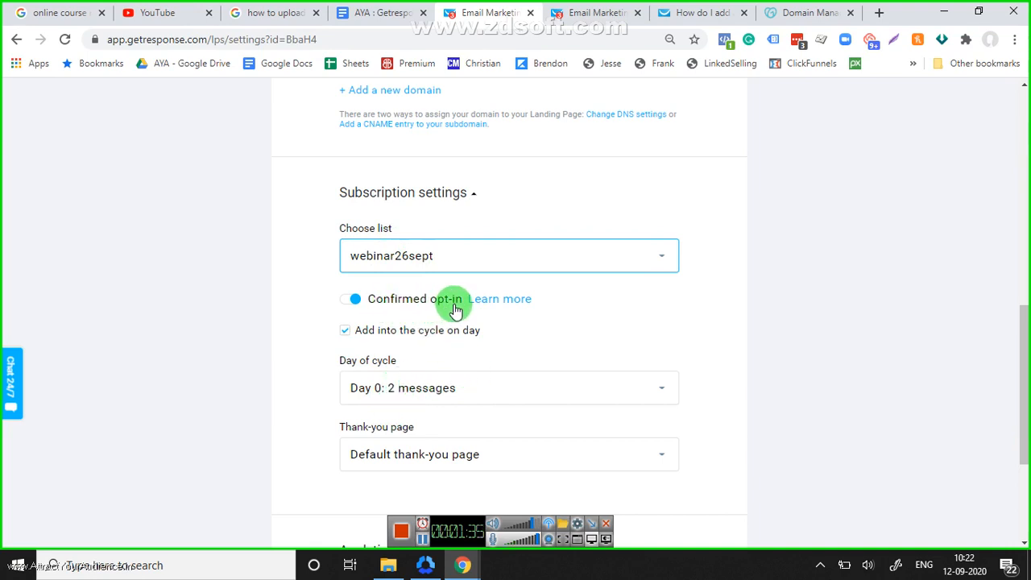
{"action": "left_click", "coordinate": [352, 299]}
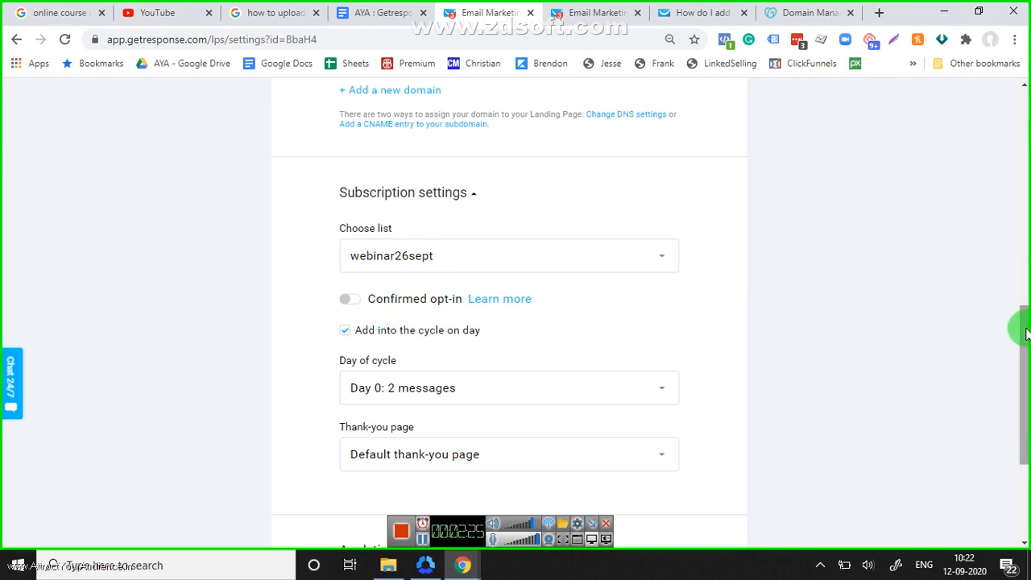
Step: Expand the Analytics & Remarketing settings and add Facebook Pixel as the platform, leaving its ID field ready for input
{"action": "left_click_drag", "start_coordinate": [1023, 323], "coordinate": [1023, 401]}
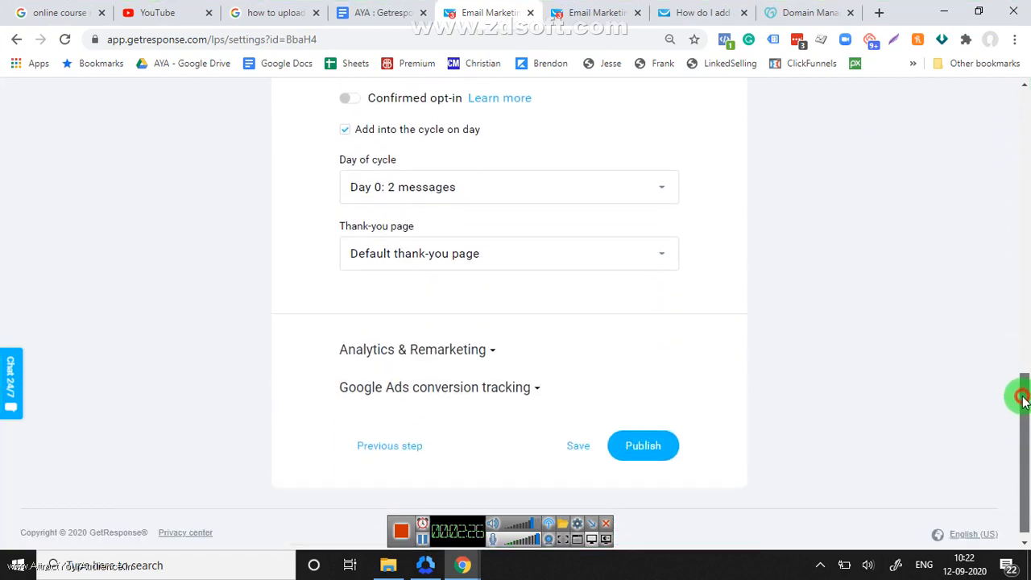
{"action": "left_click", "coordinate": [445, 349]}
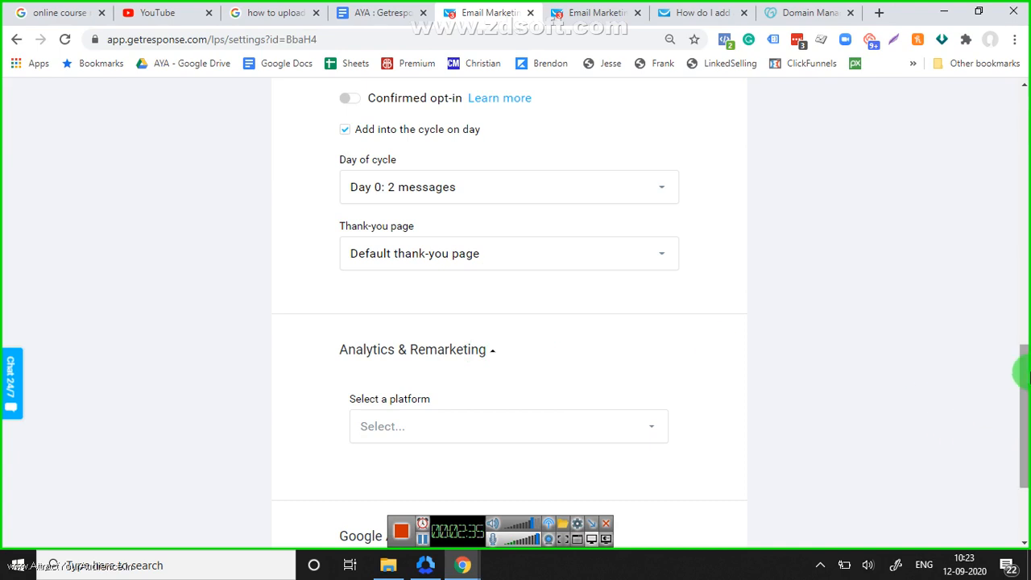
{"action": "left_click", "coordinate": [1017, 415]}
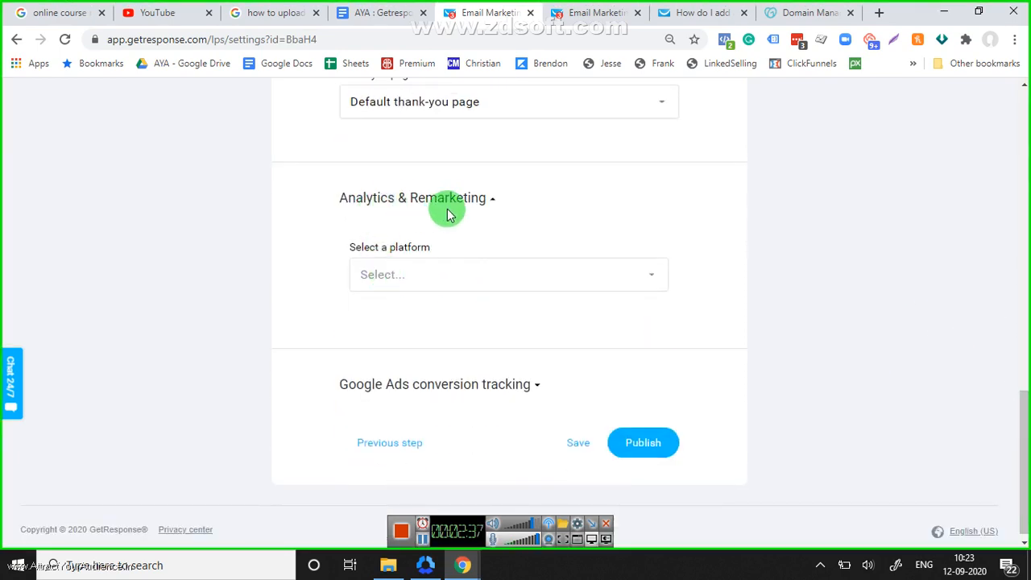
{"action": "left_click", "coordinate": [440, 276]}
{"action": "left_click", "coordinate": [1017, 443]}
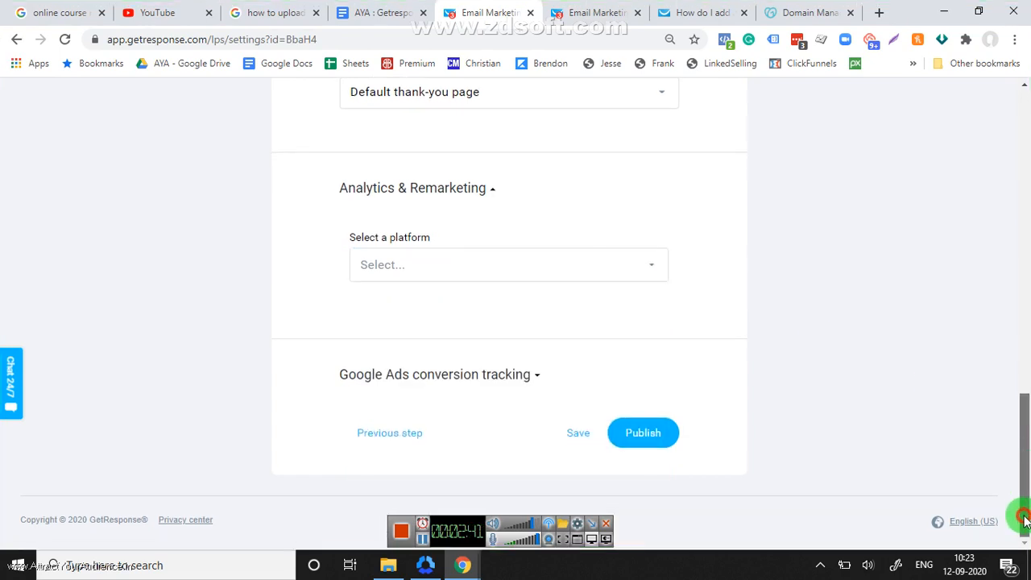
{"action": "left_click", "coordinate": [501, 258]}
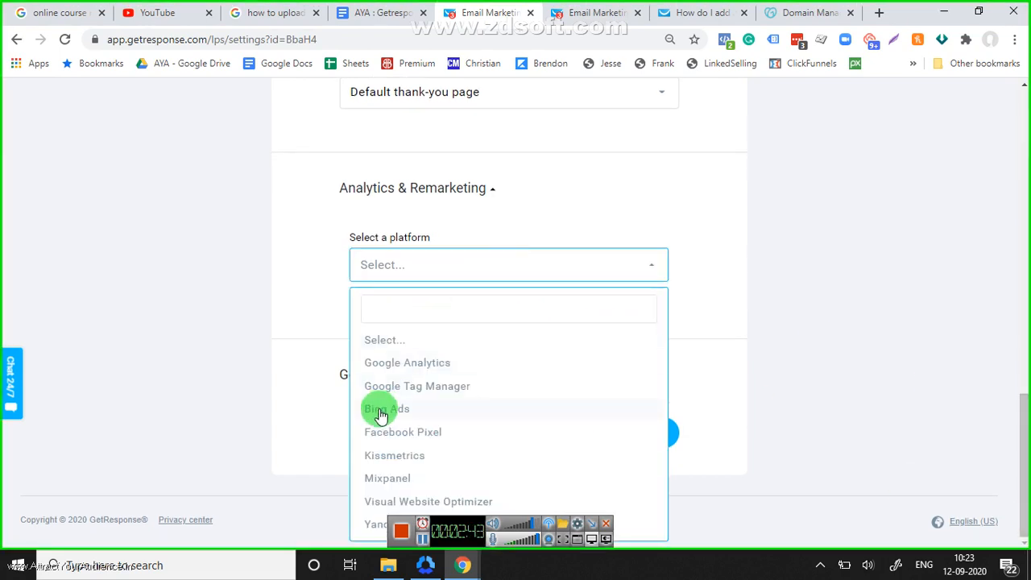
{"action": "left_click", "coordinate": [444, 307]}
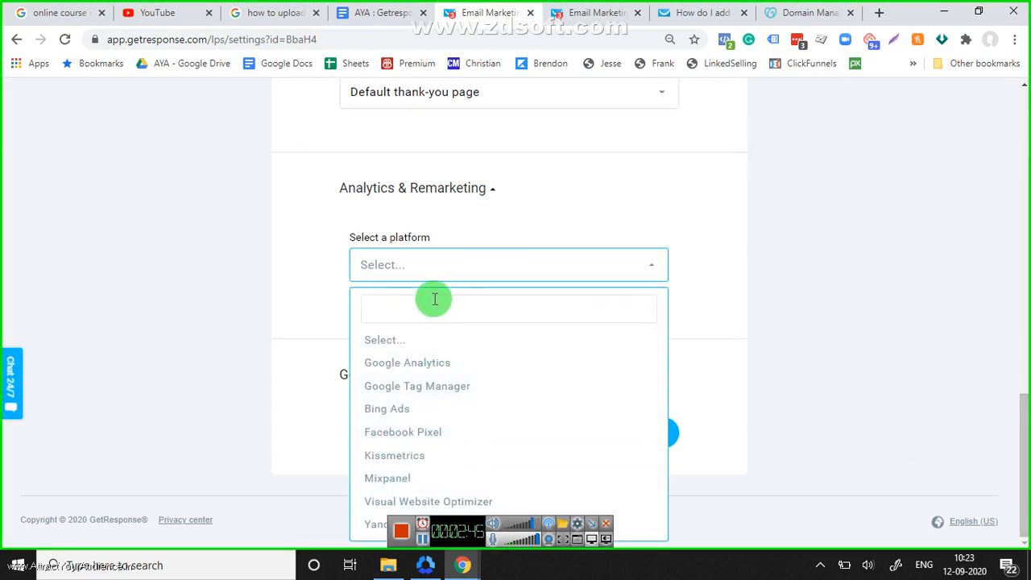
{"action": "type", "text": "FACE"}
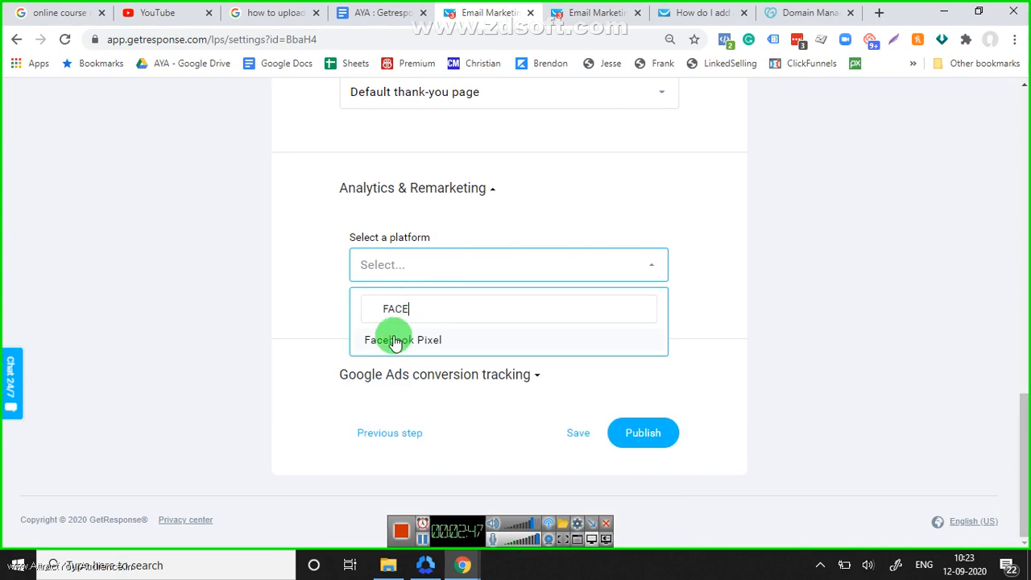
{"action": "left_click", "coordinate": [395, 341]}
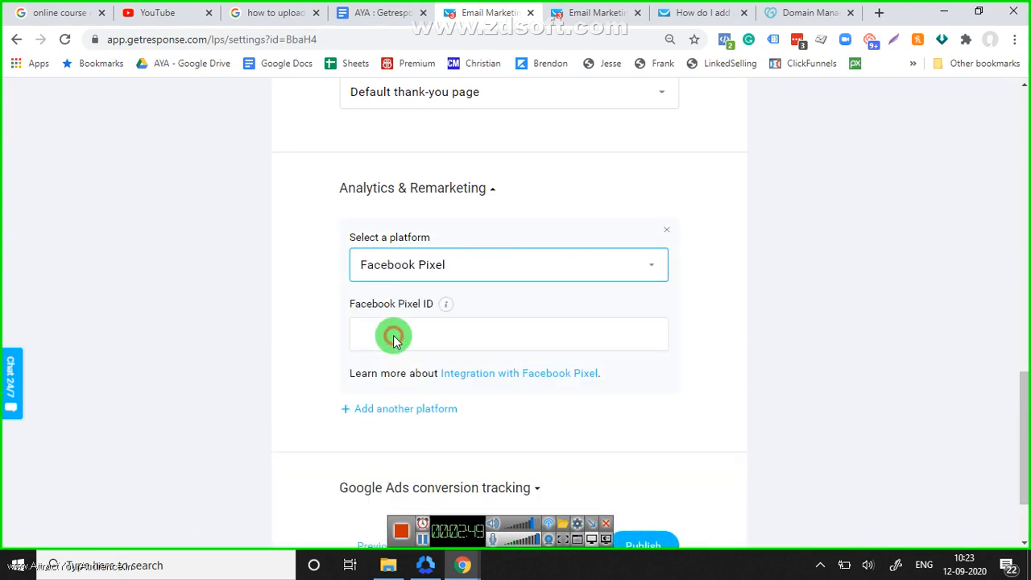
{"action": "left_click", "coordinate": [384, 343]}
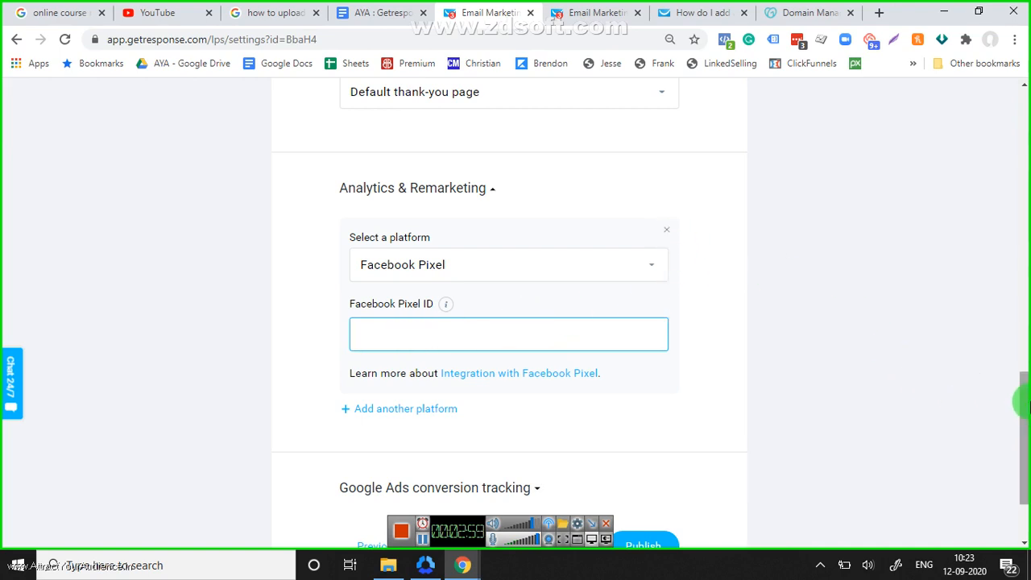
Step: Expand the Google Ads conversion tracking settings to view the conversion fields
{"action": "left_click_drag", "start_coordinate": [1023, 403], "coordinate": [1022, 444]}
{"action": "left_click", "coordinate": [474, 381]}
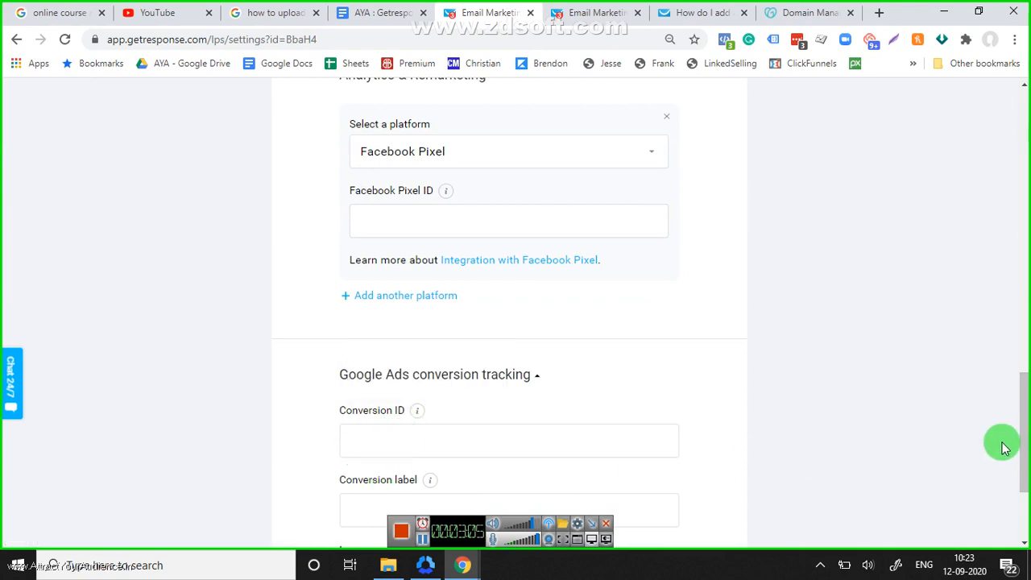
{"action": "left_click_drag", "start_coordinate": [1022, 463], "coordinate": [1013, 224]}
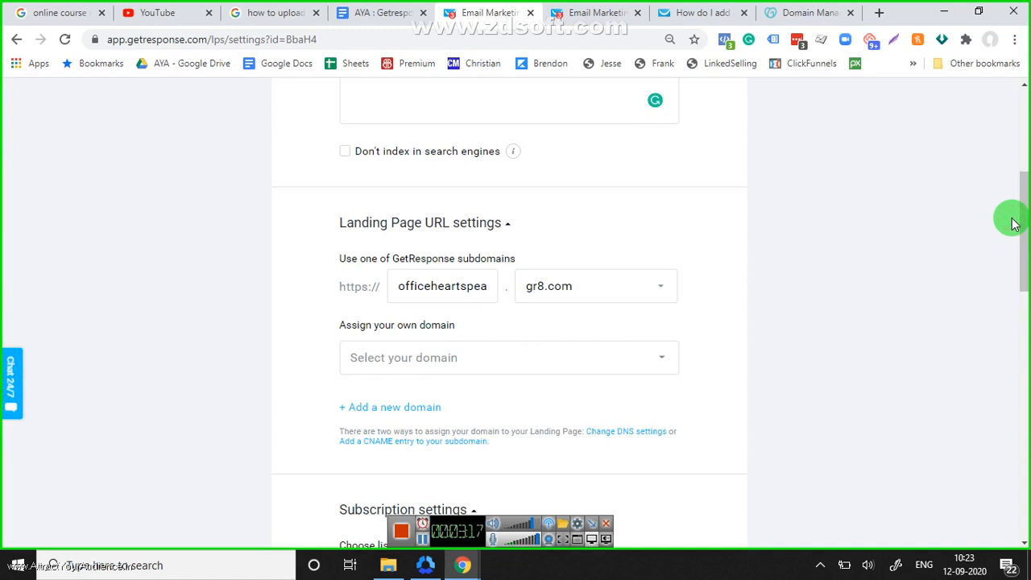
{"action": "left_click", "coordinate": [370, 411]}
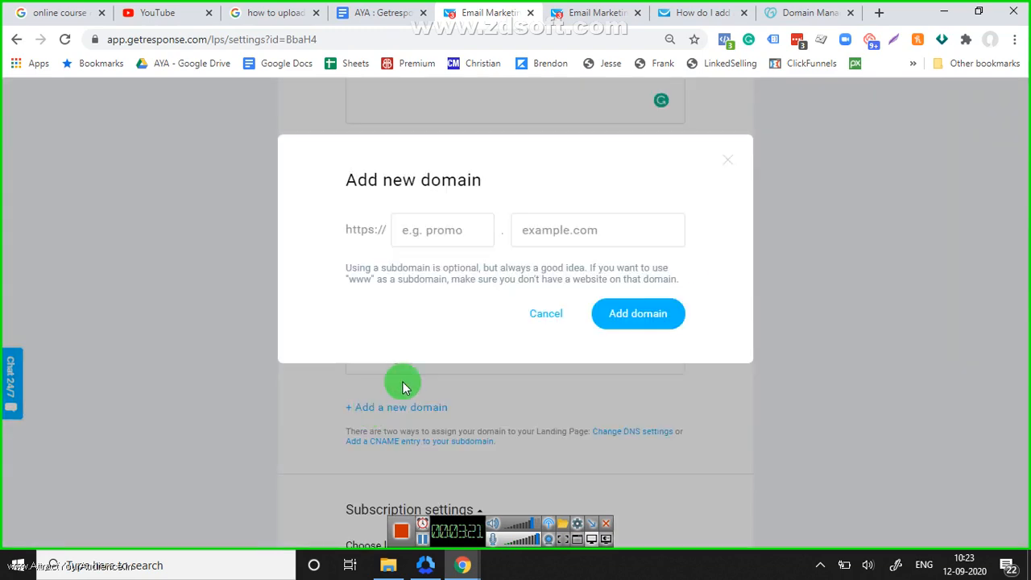
{"action": "left_click", "coordinate": [481, 232]}
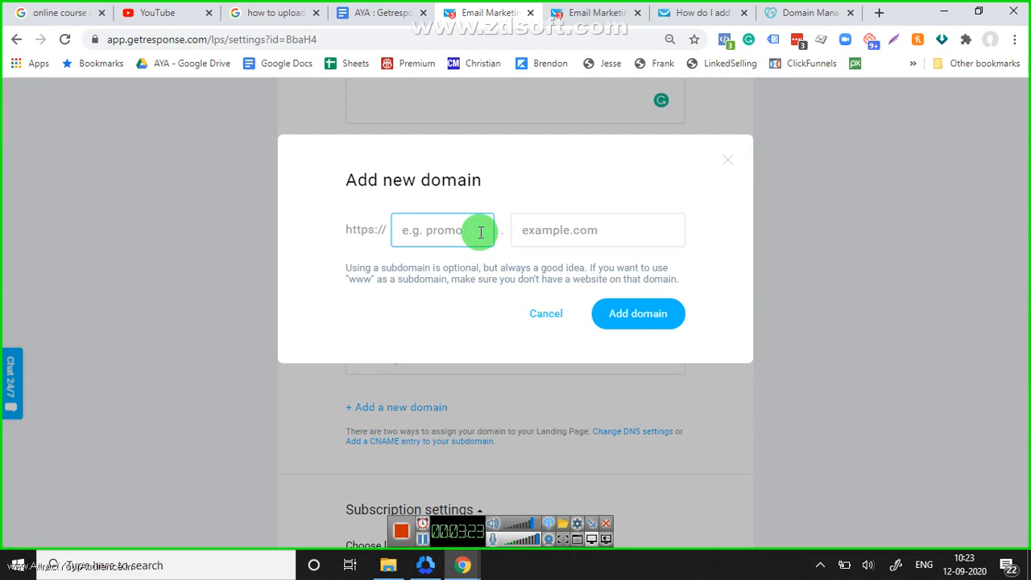
{"action": "type", "text": "www."}
{"action": "left_click", "coordinate": [536, 229]}
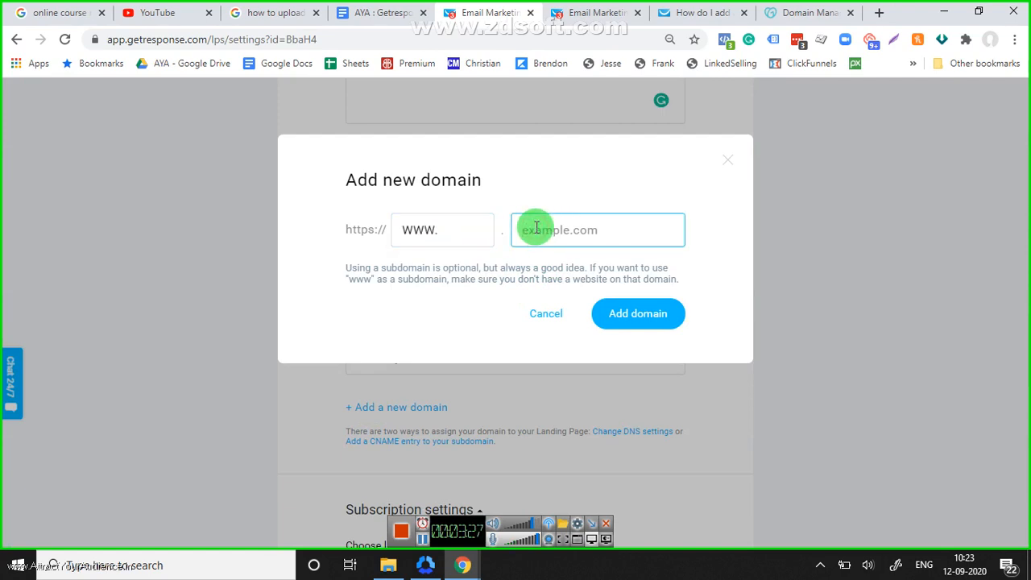
{"action": "type", "text": "BEABOO"}
{"action": "key", "text": "Caps_Lock"}
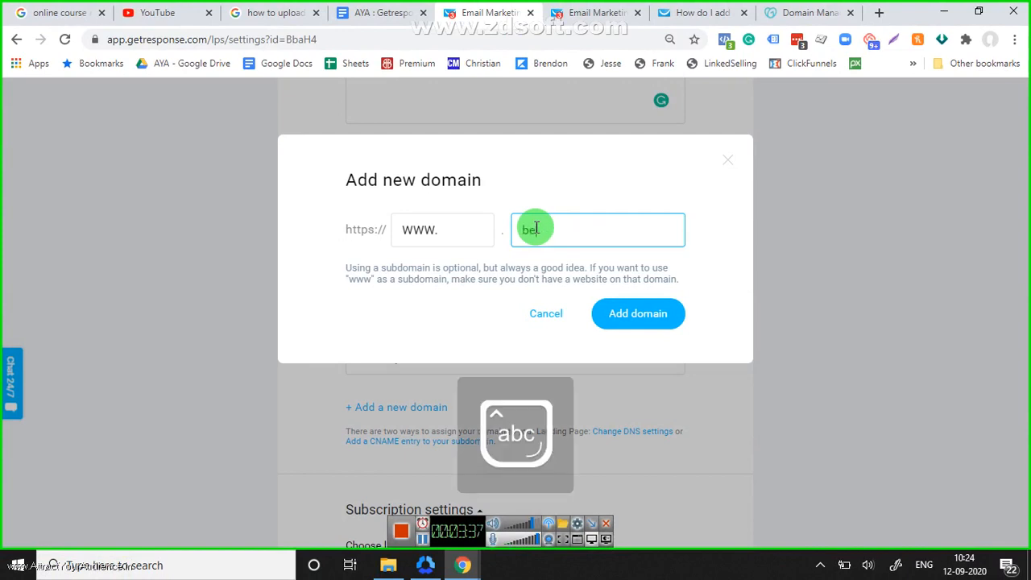
{"action": "type", "text": "bookedtrainer.com"}
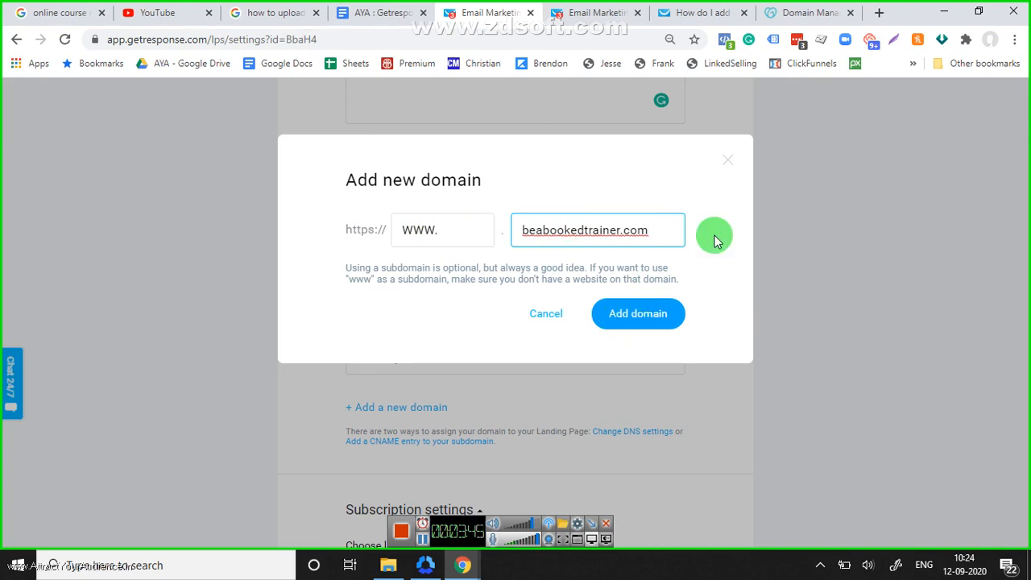
{"action": "left_click", "coordinate": [730, 164]}
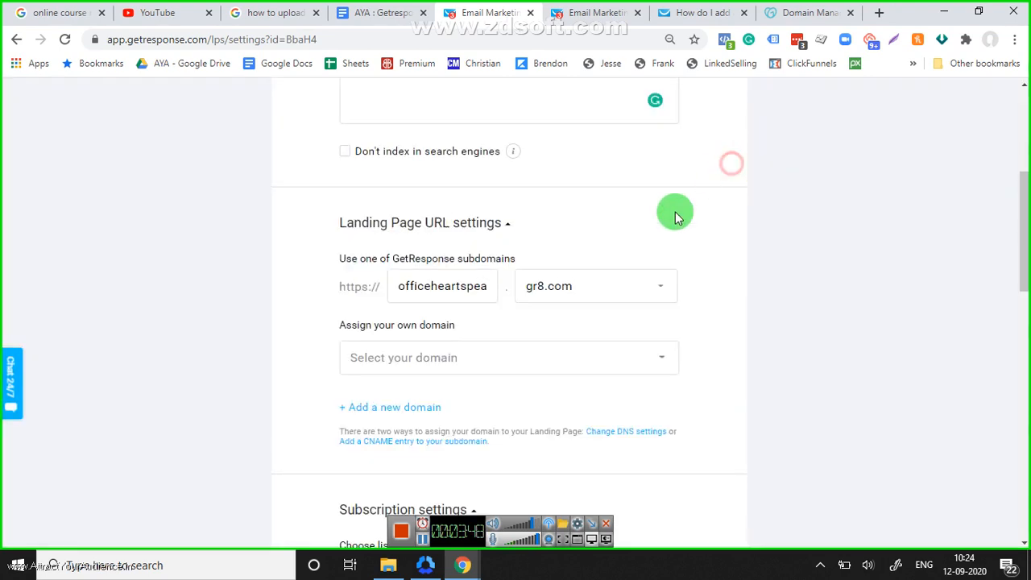
Step: Open the help article on adding a CNAME entry to a subdomain and highlight the host name squeeze.gr8.com in the GoDaddy instructions
{"action": "left_click", "coordinate": [406, 451]}
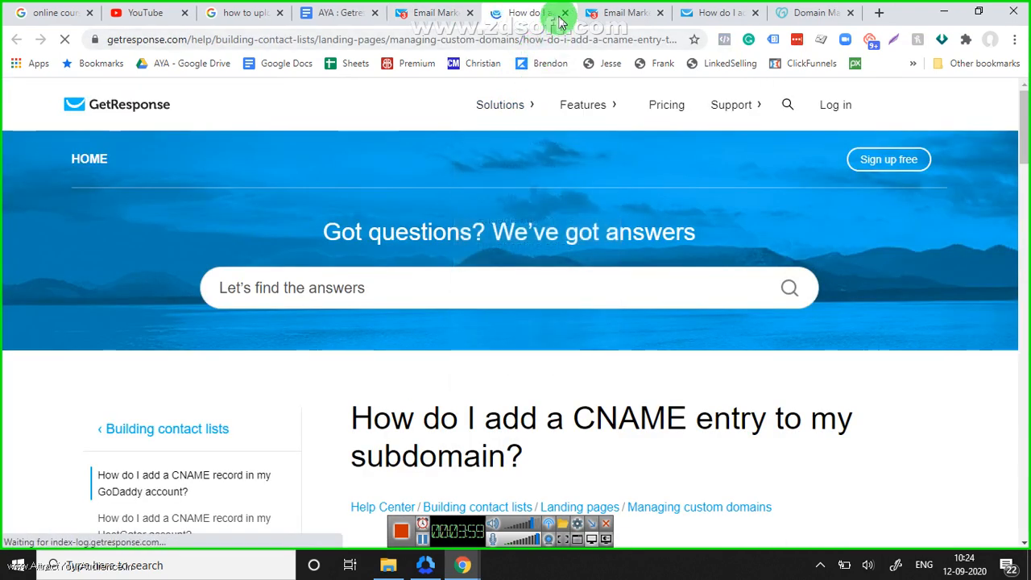
{"action": "left_click", "coordinate": [431, 12]}
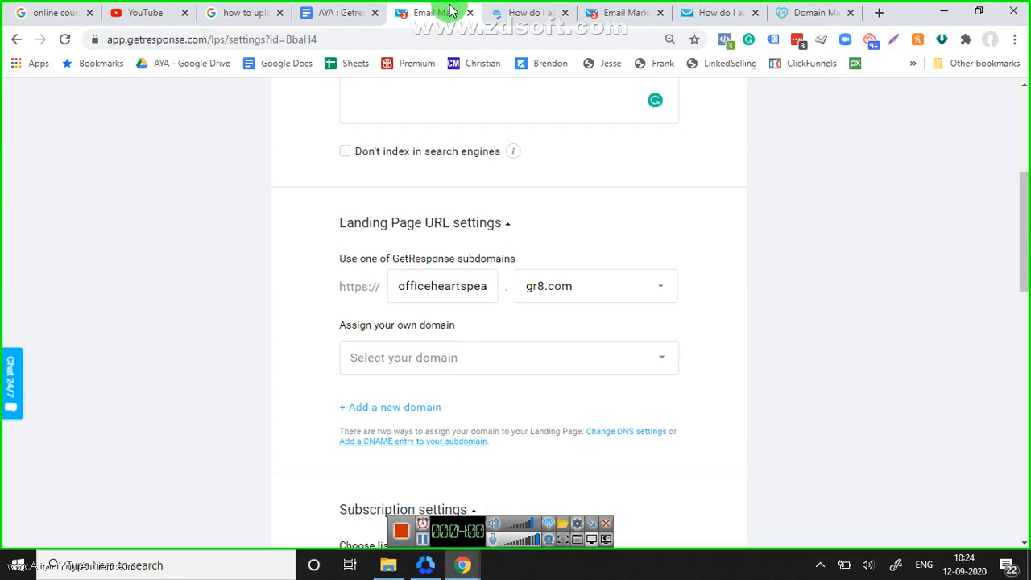
{"action": "left_click", "coordinate": [501, 12]}
{"action": "left_click_drag", "start_coordinate": [1025, 156], "coordinate": [1013, 321]}
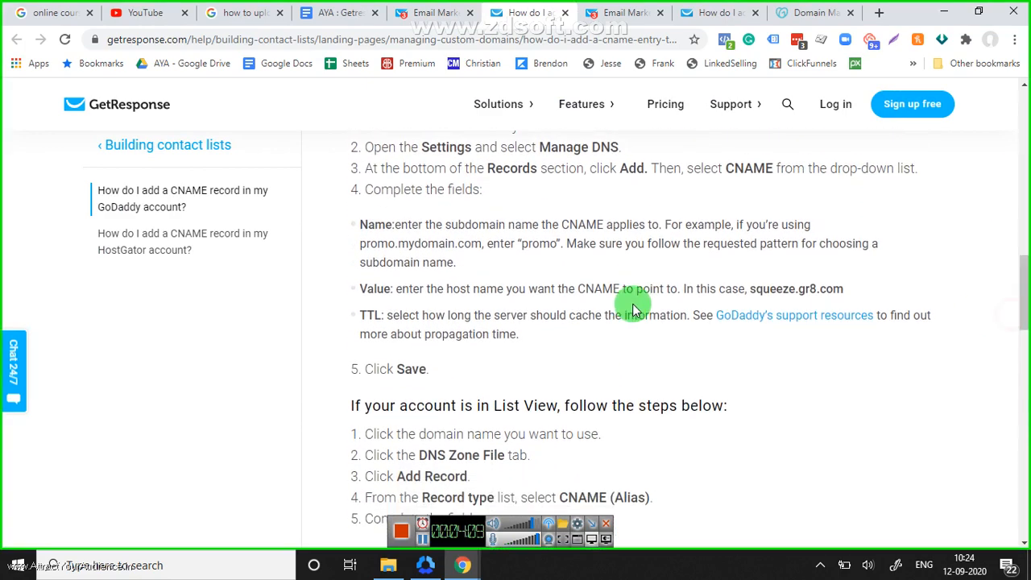
{"action": "left_click_drag", "start_coordinate": [576, 288], "coordinate": [853, 288]}
{"action": "left_click", "coordinate": [855, 292]}
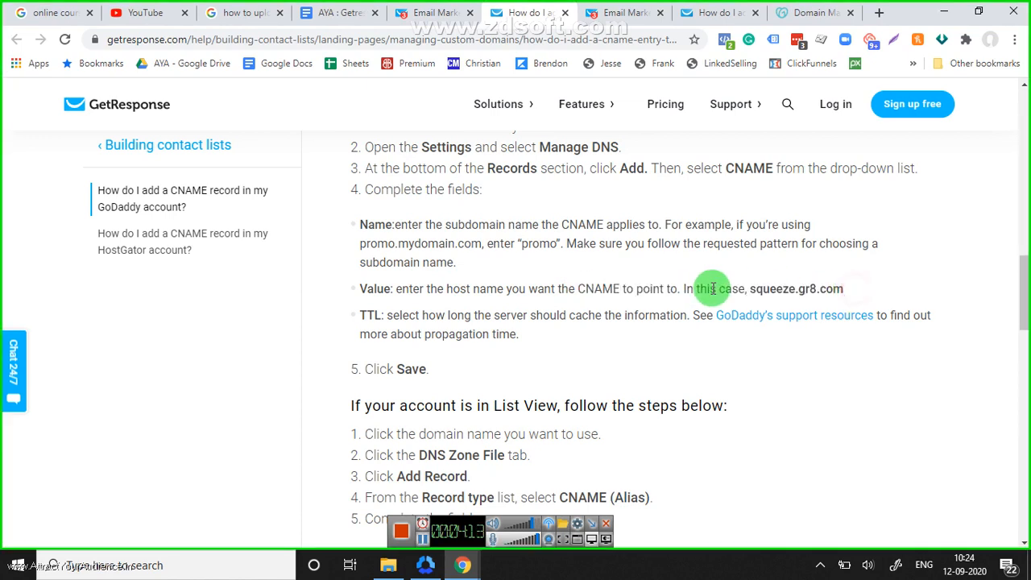
{"action": "left_click_drag", "start_coordinate": [749, 288], "coordinate": [852, 290]}
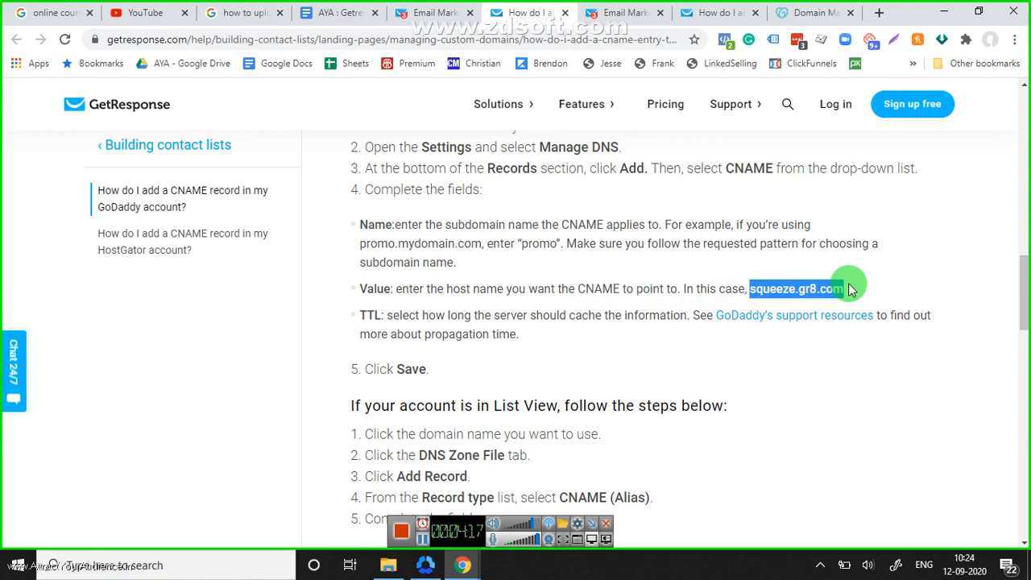
Step: Recheck the landing page's URL settings and highlight the host name squeeze.gr8.com in the CNAME help article
{"action": "left_click", "coordinate": [415, 12]}
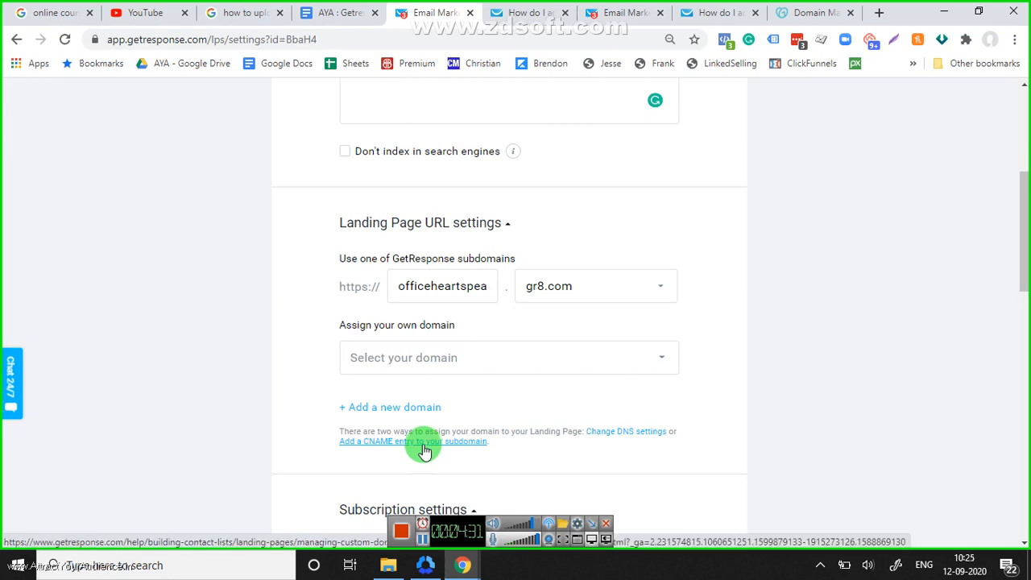
{"action": "left_click", "coordinate": [540, 8]}
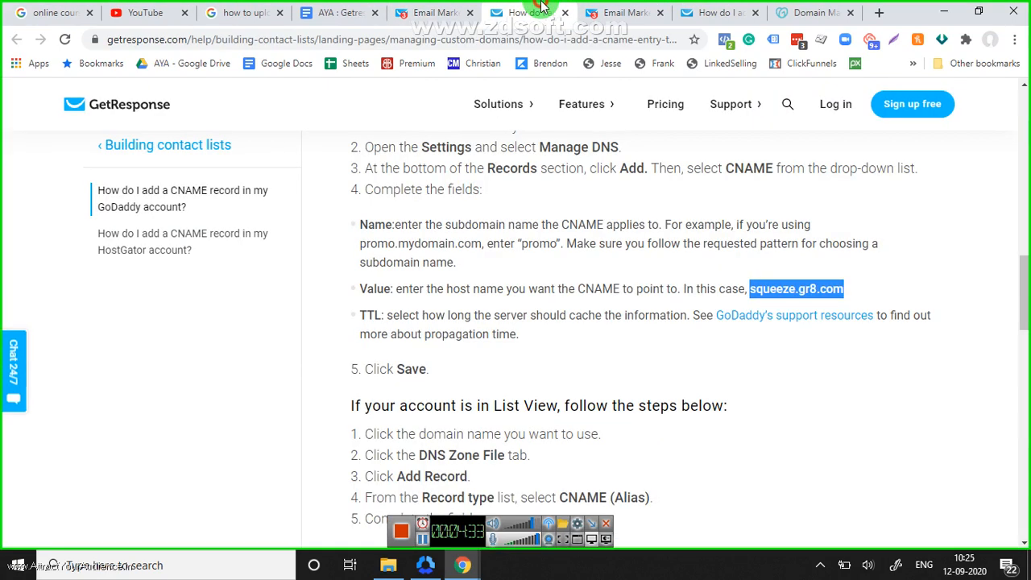
{"action": "left_click", "coordinate": [451, 288]}
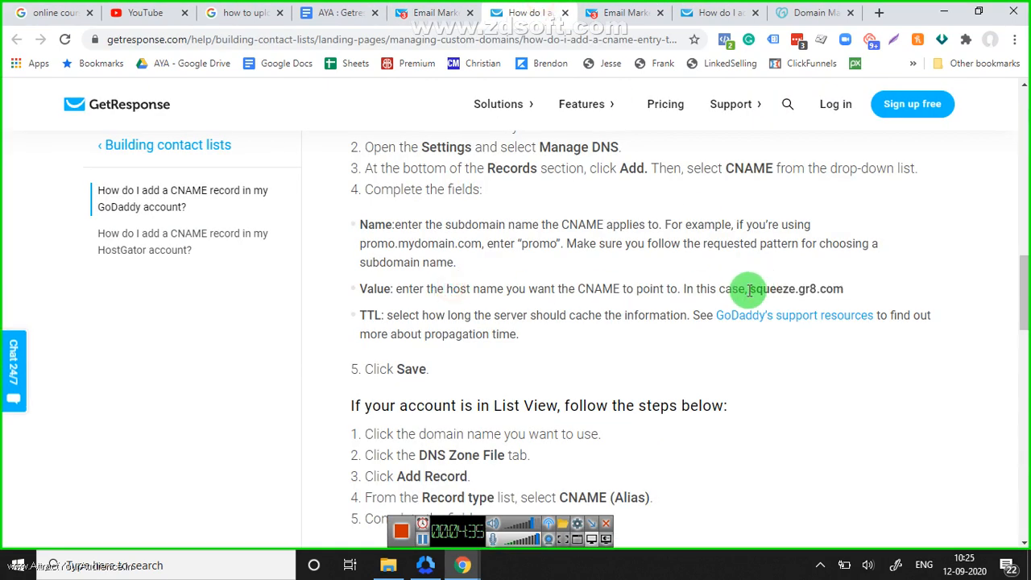
{"action": "left_click_drag", "start_coordinate": [749, 290], "coordinate": [845, 293]}
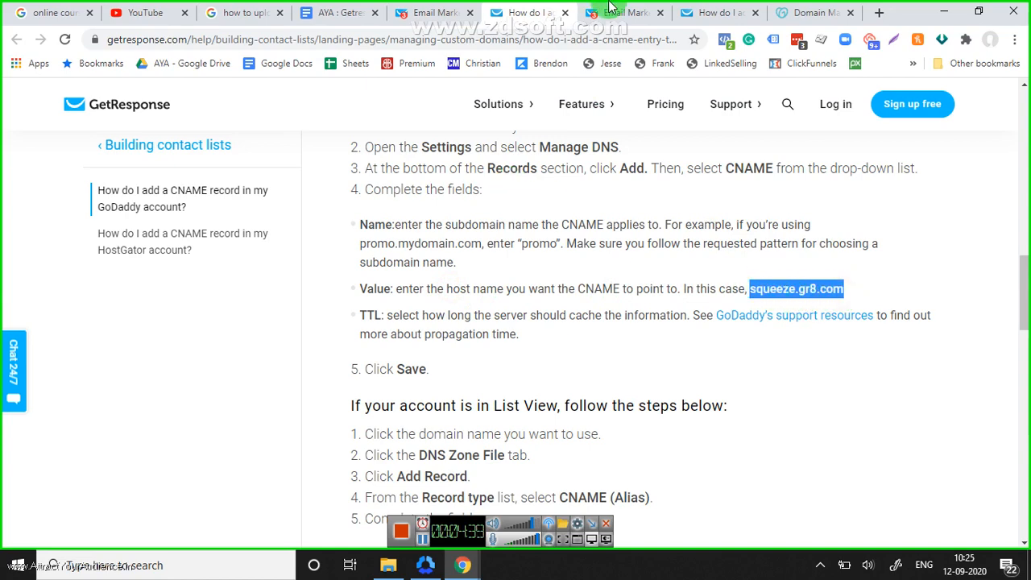
Step: Switch to the GoDaddy domain manager and open the domain settings of bookedtrainer.com from the list of domains
{"action": "left_click", "coordinate": [848, 8]}
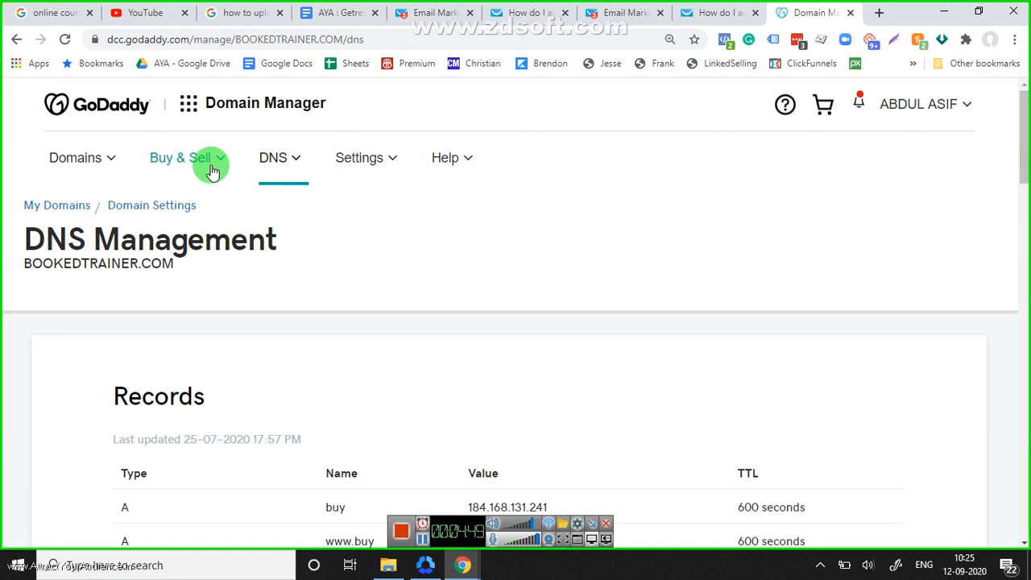
{"action": "mouse_move", "coordinate": [1025, 113]}
{"action": "left_mouse_down"}
{"action": "mouse_move", "coordinate": [1025, 133]}
{"action": "mouse_move", "coordinate": [1021, 104]}
{"action": "left_mouse_up"}
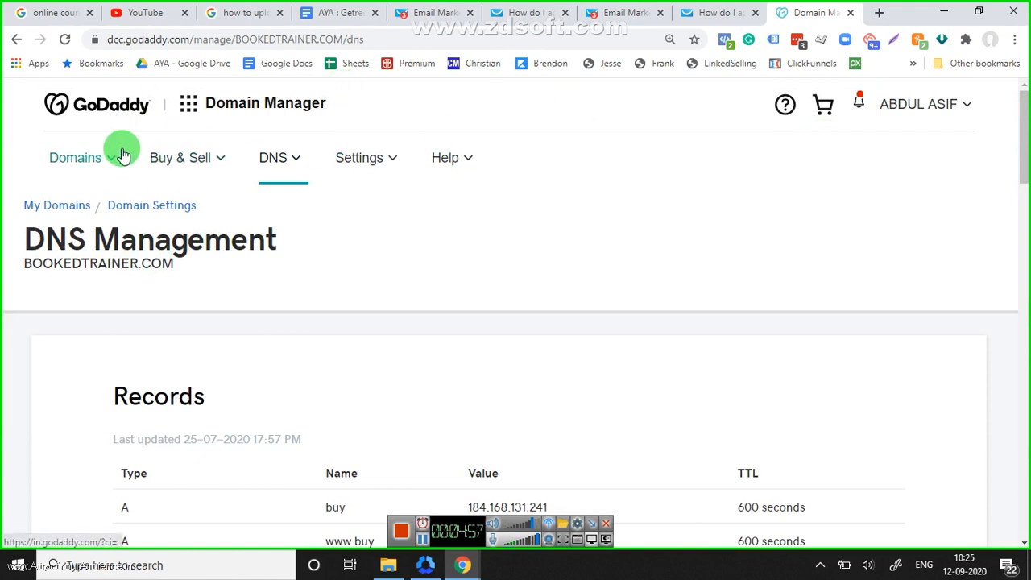
{"action": "left_click", "coordinate": [85, 159]}
{"action": "left_click", "coordinate": [83, 165]}
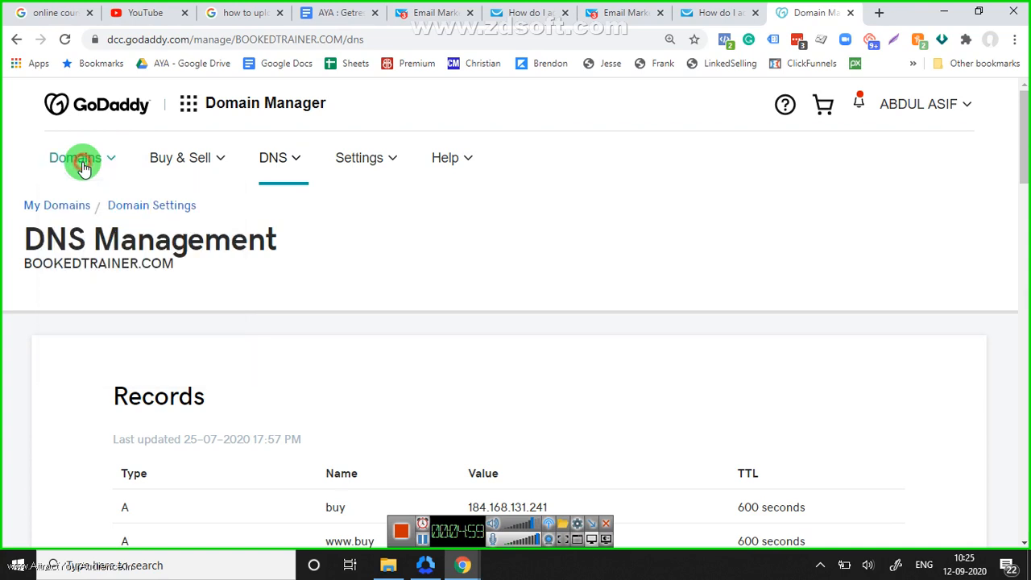
{"action": "left_click", "coordinate": [84, 166]}
{"action": "left_click", "coordinate": [75, 232]}
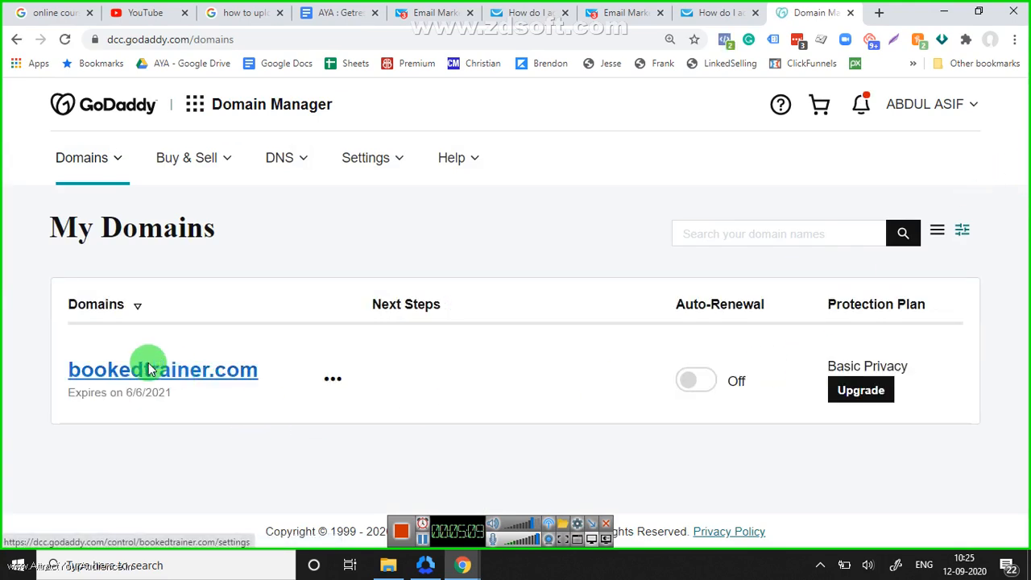
{"action": "left_click", "coordinate": [145, 379]}
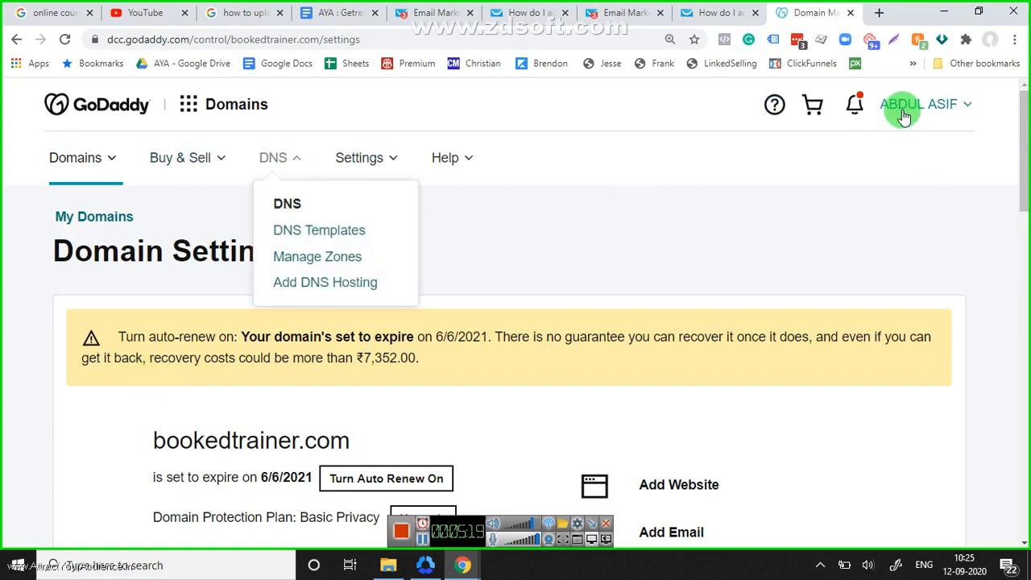
{"action": "left_click", "coordinate": [1019, 211]}
{"action": "left_click_drag", "start_coordinate": [1018, 211], "coordinate": [1012, 85]}
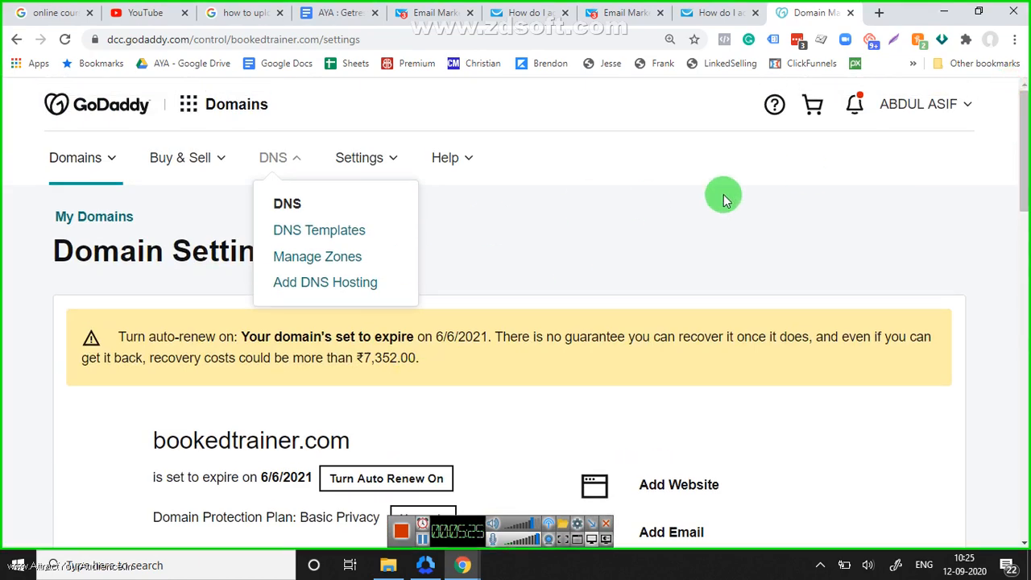
Step: Go back to the GoDaddy sign-in page, sign in with the prefilled account credentials, and open DNS management for bookedtrainer.com
{"action": "left_click", "coordinate": [13, 40]}
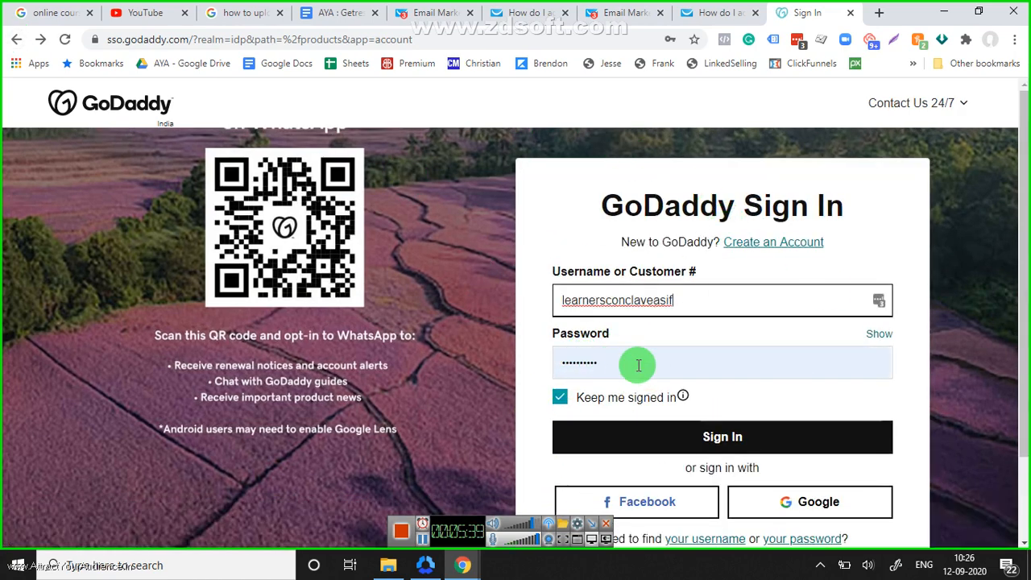
{"action": "left_click", "coordinate": [617, 446]}
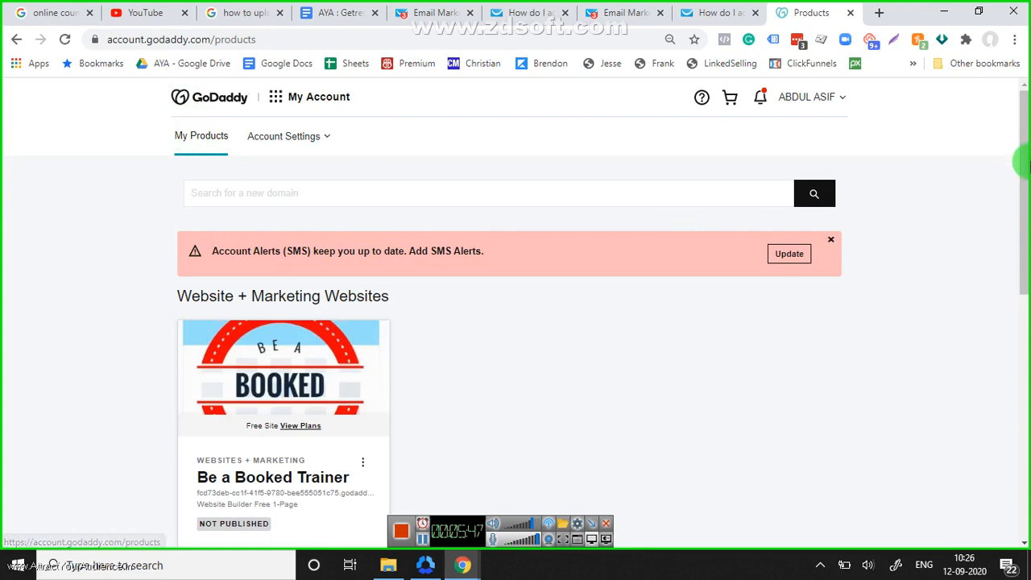
{"action": "left_click_drag", "start_coordinate": [1018, 146], "coordinate": [1012, 222]}
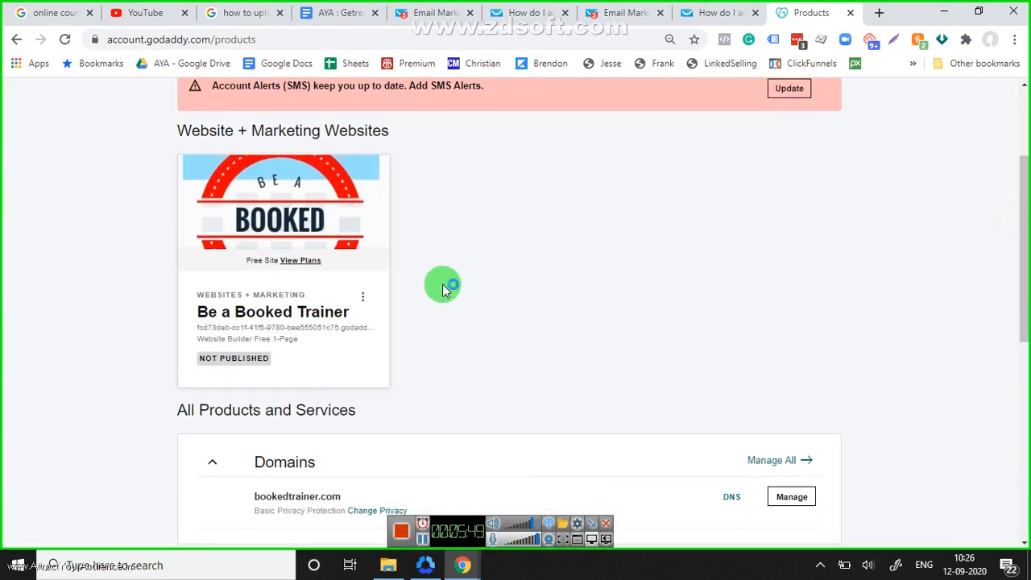
{"action": "left_click_drag", "start_coordinate": [1016, 266], "coordinate": [1012, 341]}
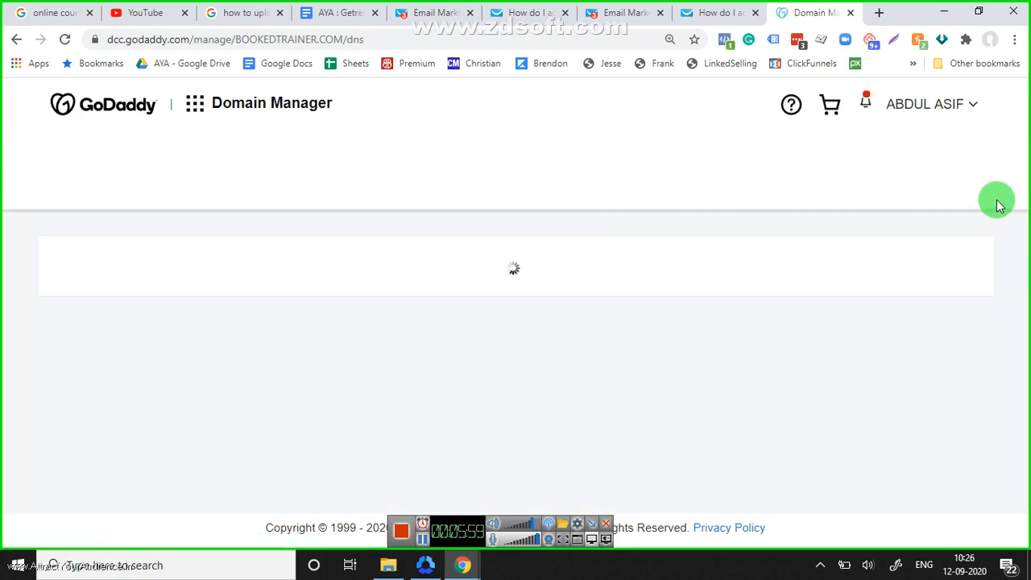
{"action": "left_click_drag", "start_coordinate": [1024, 164], "coordinate": [1018, 348]}
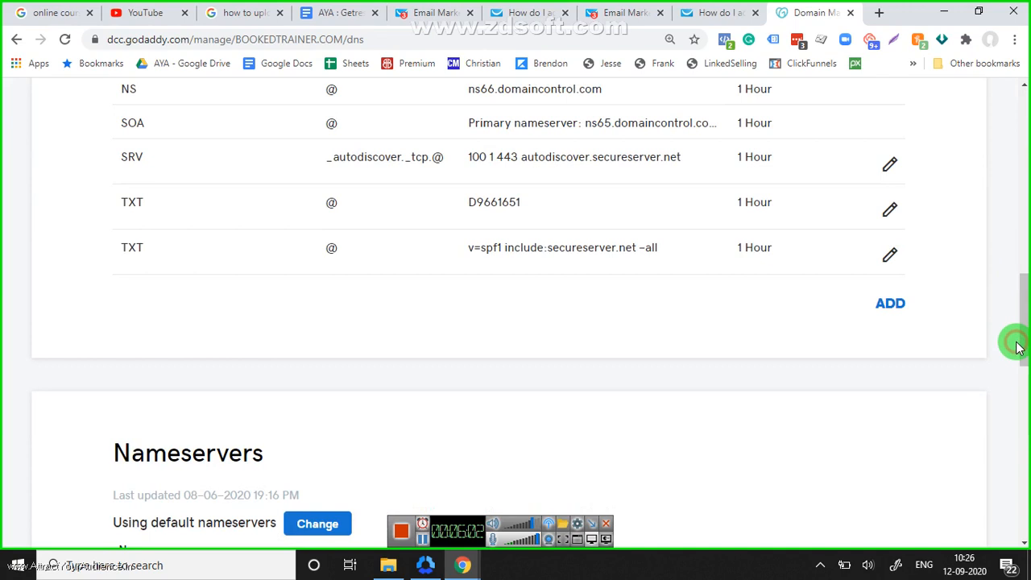
{"action": "left_click", "coordinate": [886, 306]}
{"action": "left_click", "coordinate": [261, 348]}
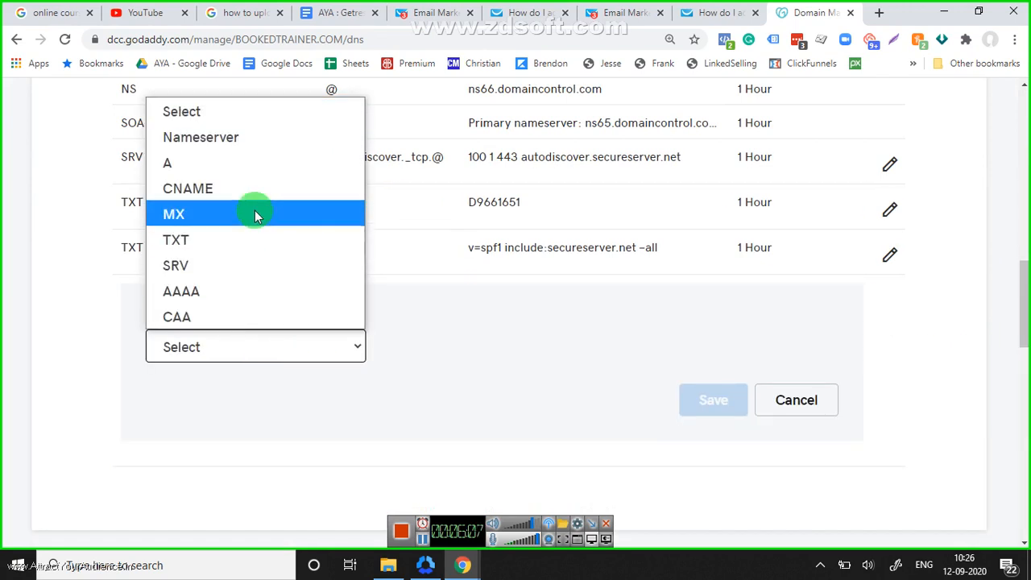
{"action": "left_click", "coordinate": [234, 184]}
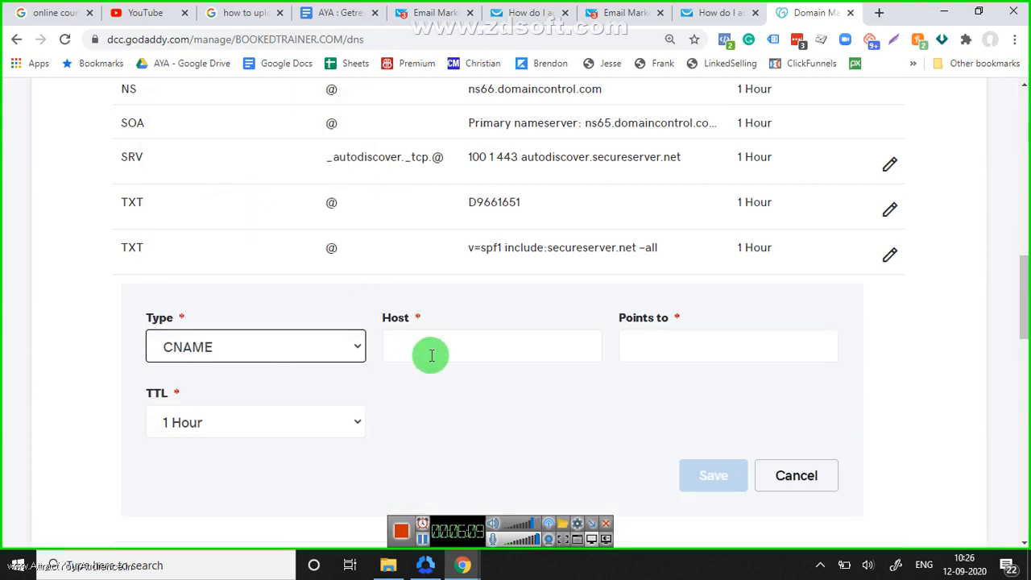
{"action": "left_click", "coordinate": [458, 346]}
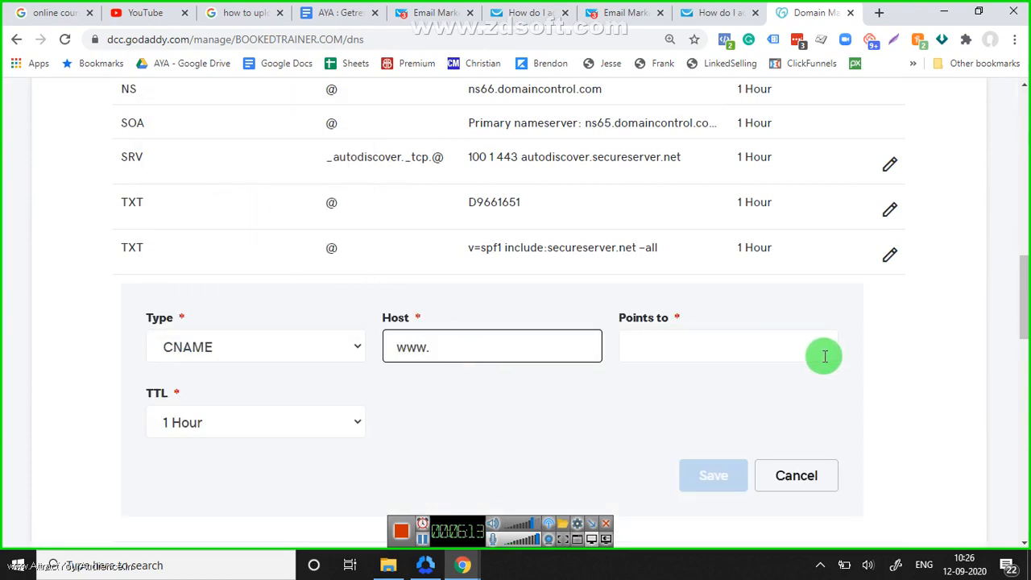
{"action": "mouse_move", "coordinate": [1023, 295]}
{"action": "left_mouse_down"}
{"action": "mouse_move", "coordinate": [1023, 180]}
{"action": "mouse_move", "coordinate": [1024, 298]}
{"action": "left_mouse_up"}
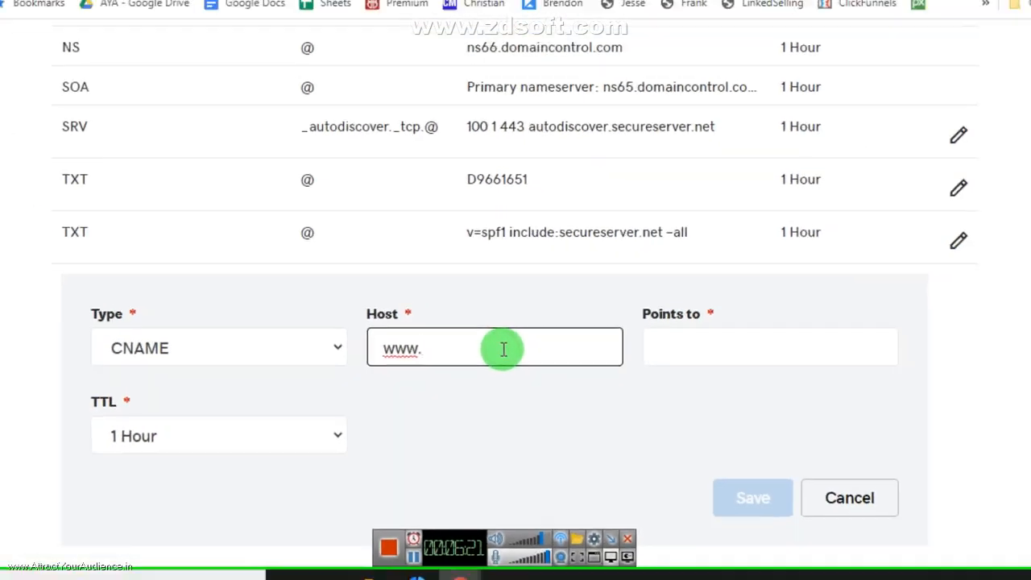
{"action": "key", "text": "Left"}
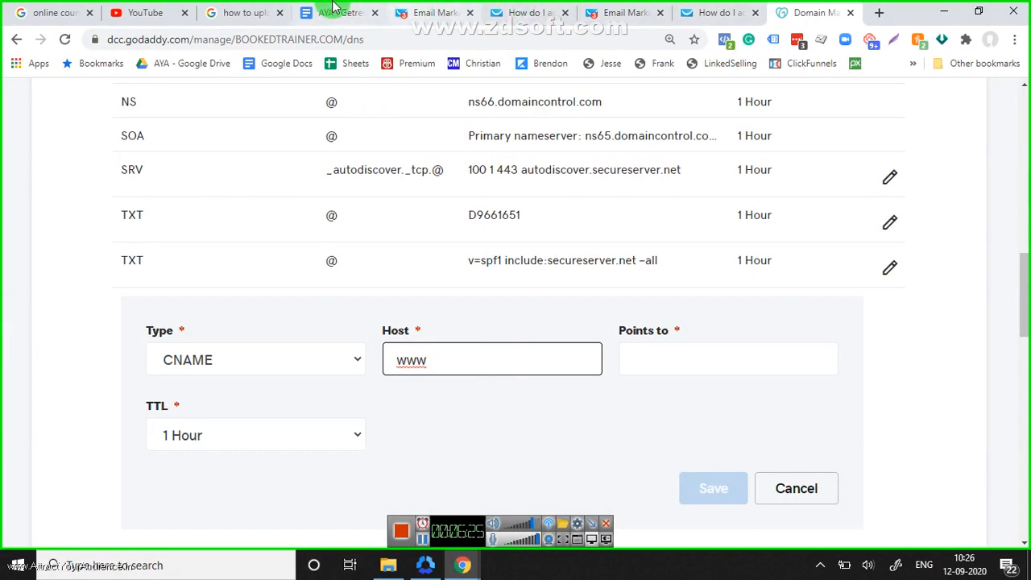
Step: Copy squeeze.gr8.com from the GetResponse help article and paste it as the target the CNAME record points to
{"action": "left_click", "coordinate": [399, 9]}
{"action": "left_click", "coordinate": [506, 9]}
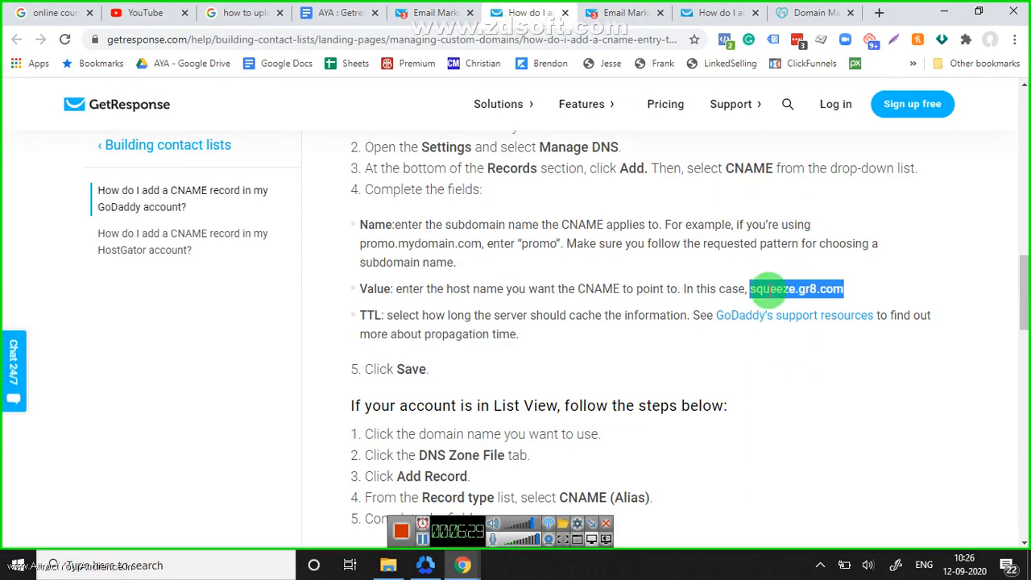
{"action": "right_click", "coordinate": [769, 288]}
{"action": "left_click", "coordinate": [799, 299]}
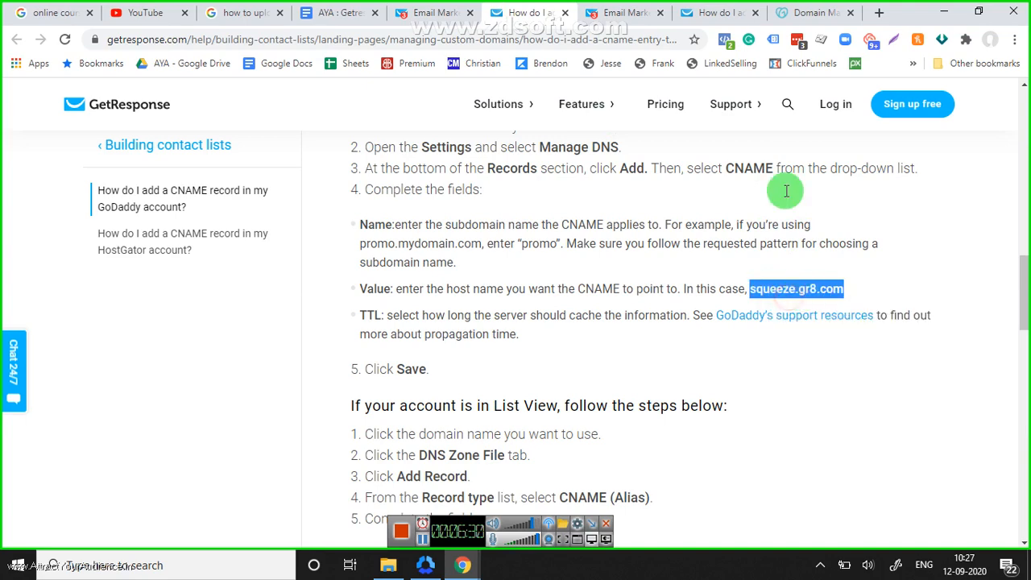
{"action": "left_click", "coordinate": [792, 9]}
{"action": "left_click", "coordinate": [656, 363]}
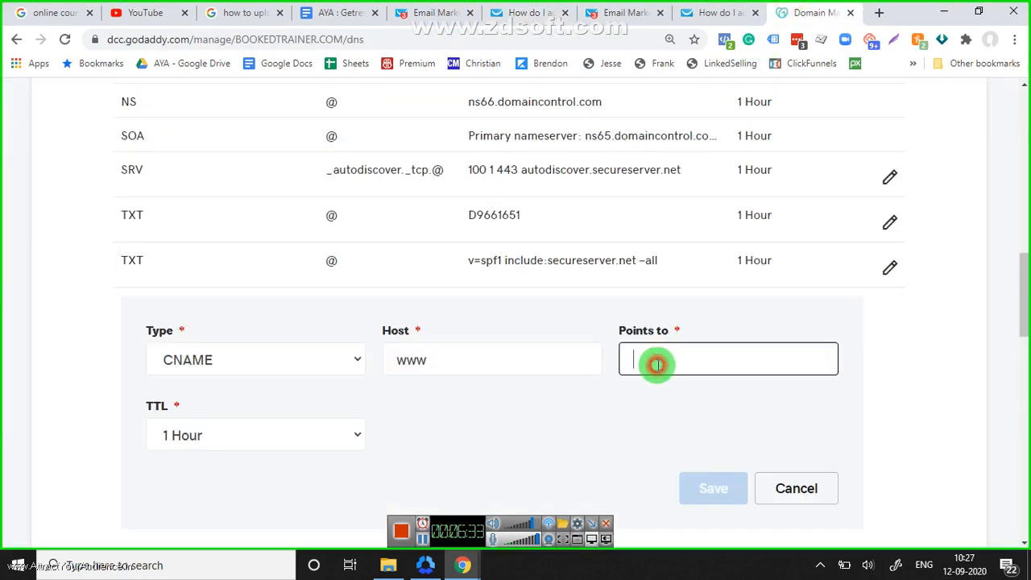
{"action": "key", "text": "ctrl+v"}
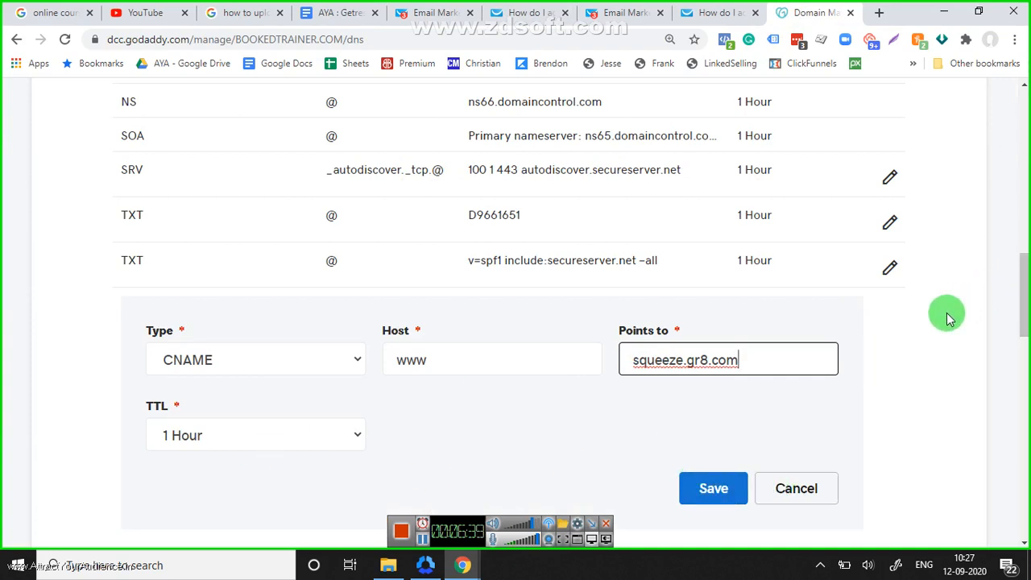
Step: Return to the GetResponse landing page URL settings and look at the new domain form and the own-domain selector
{"action": "scroll", "coordinate": [1023, 298], "scroll_direction": "up", "scroll_amount": 3}
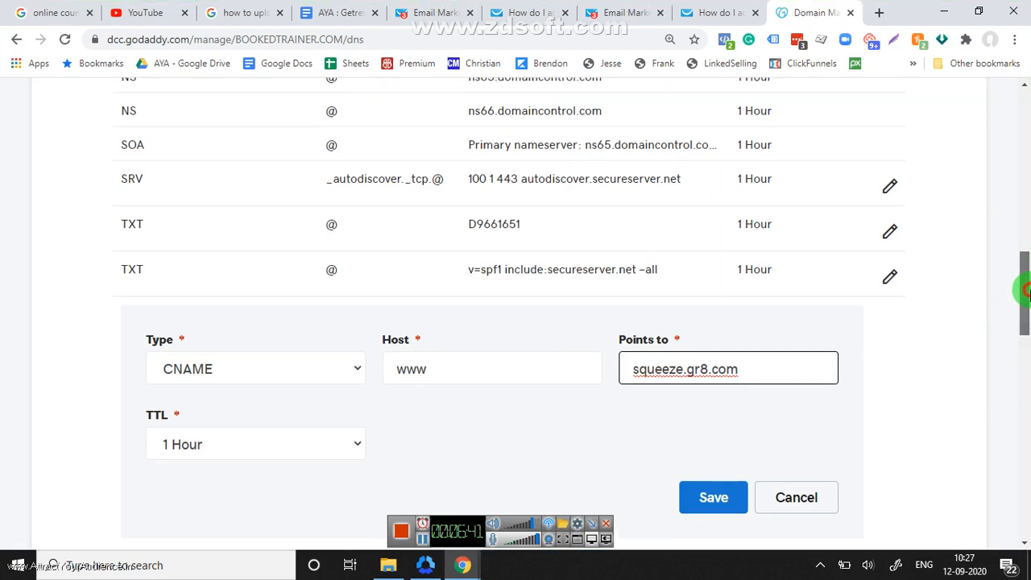
{"action": "left_click", "coordinate": [530, 12]}
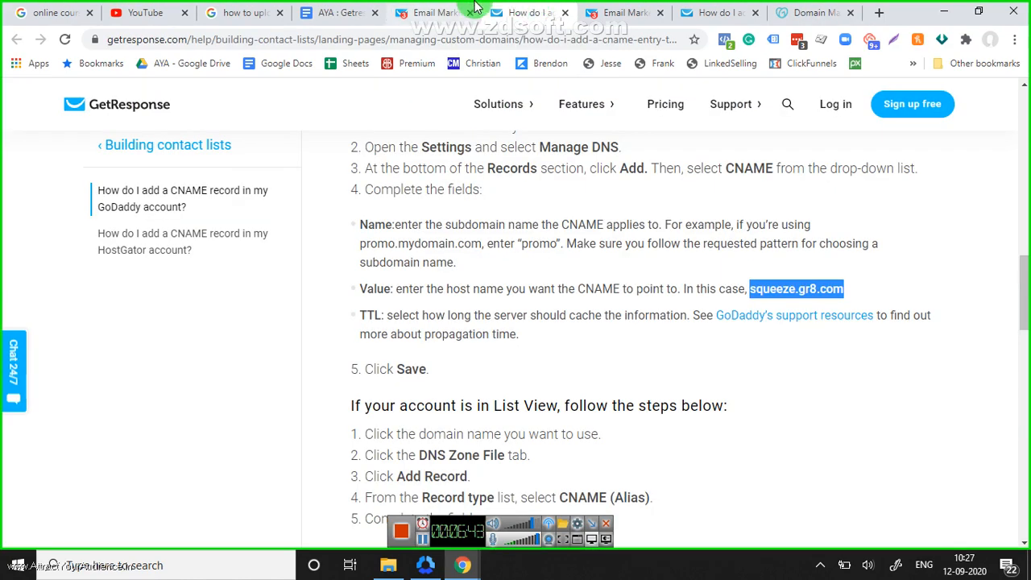
{"action": "left_click", "coordinate": [435, 12]}
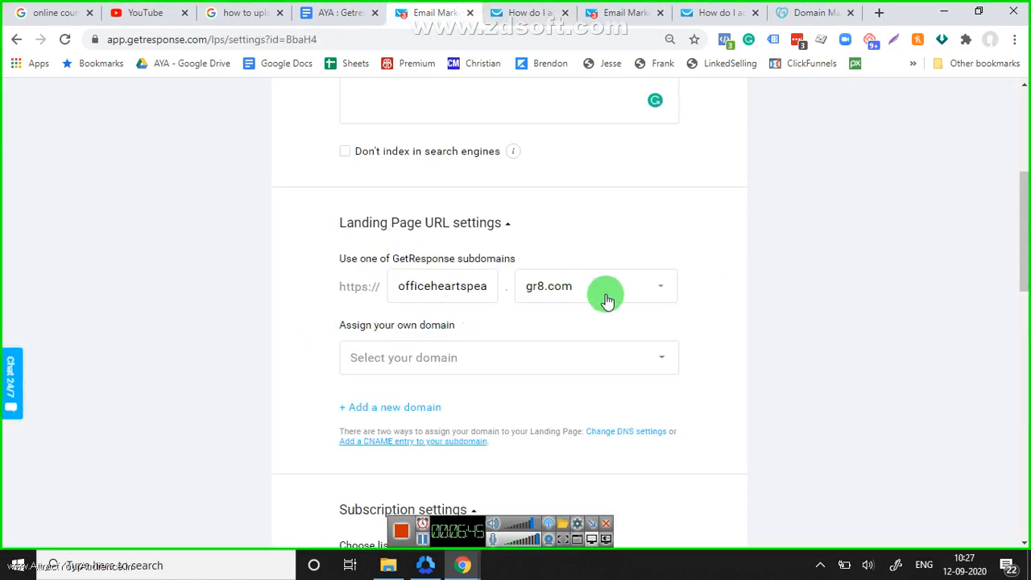
{"action": "left_click", "coordinate": [387, 407]}
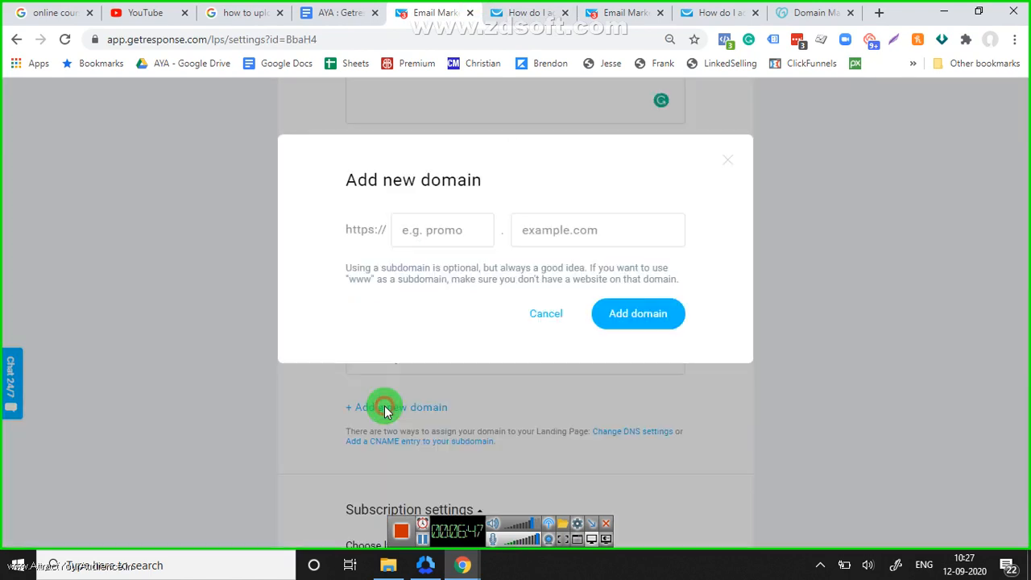
{"action": "left_click", "coordinate": [726, 163]}
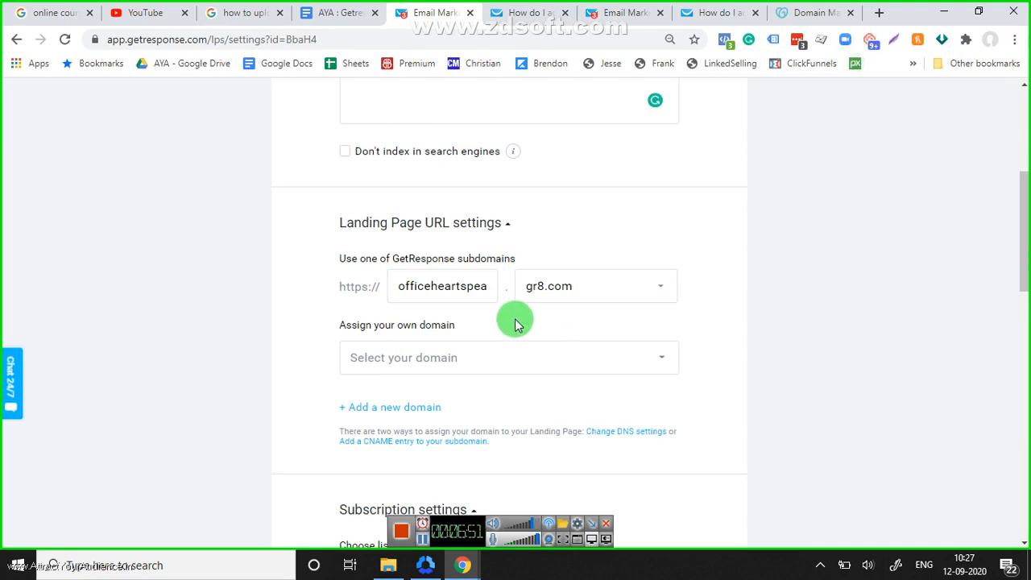
{"action": "left_click", "coordinate": [462, 354]}
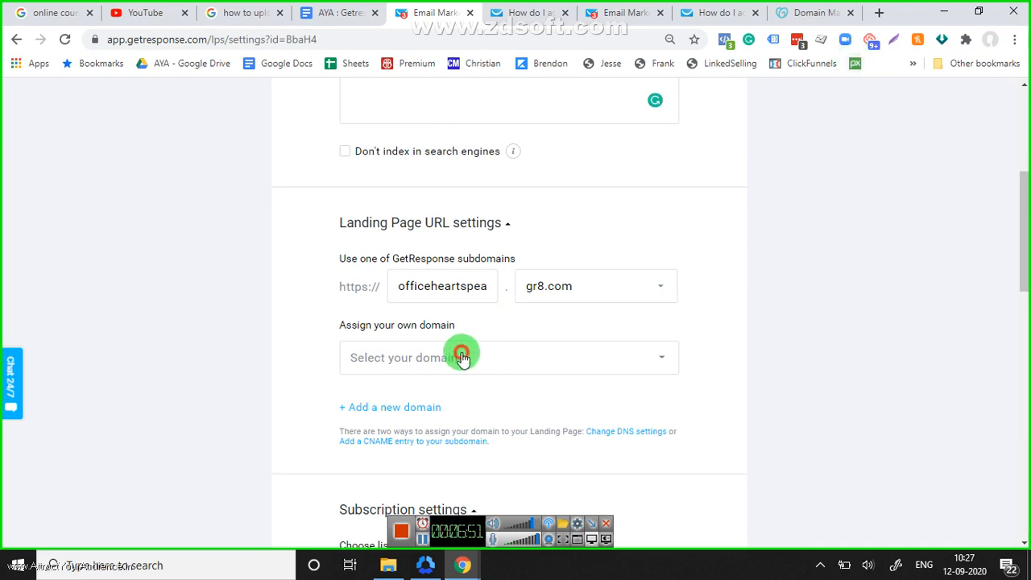
{"action": "left_click", "coordinate": [319, 360]}
{"action": "left_click", "coordinate": [407, 412]}
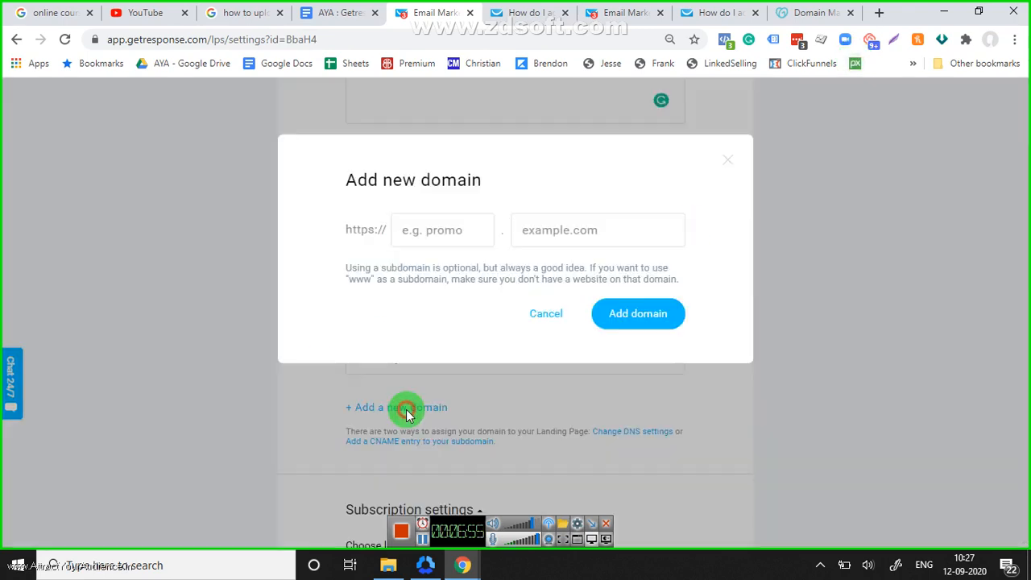
{"action": "left_click", "coordinate": [460, 230]}
{"action": "type", "text": "www."}
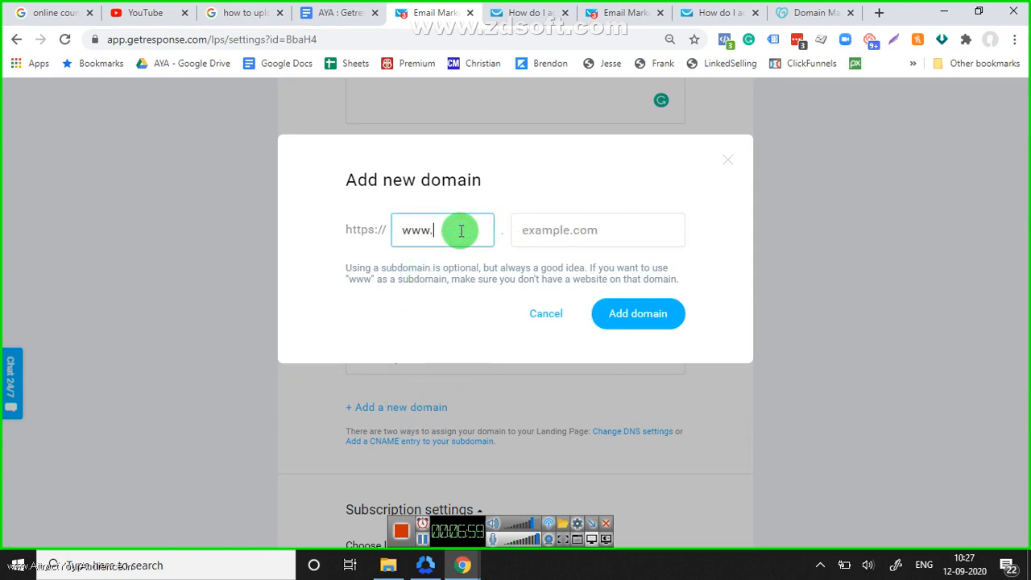
{"action": "left_click", "coordinate": [564, 230]}
{"action": "type", "text": "bookedtrainer.com"}
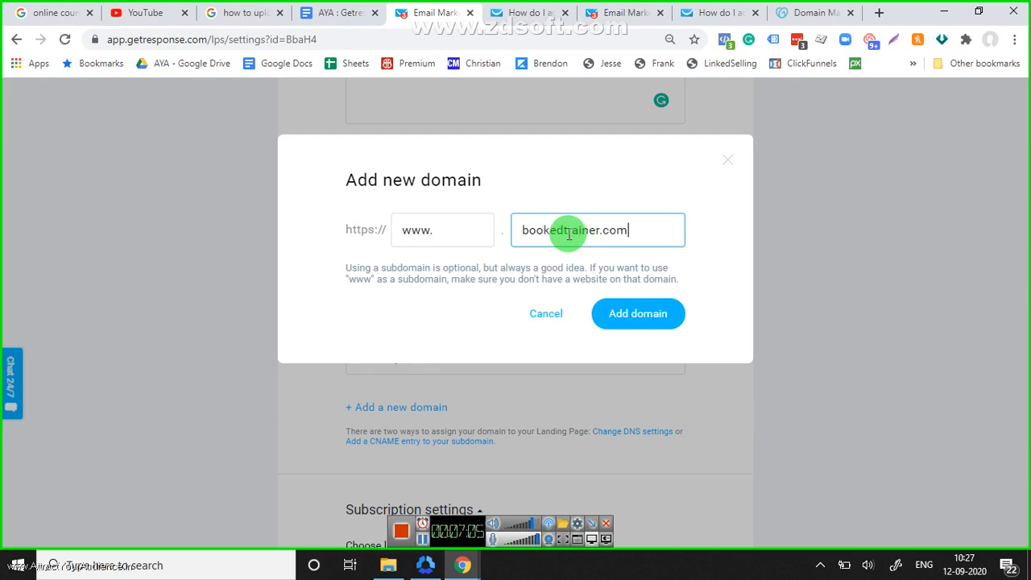
{"action": "left_click", "coordinate": [724, 164]}
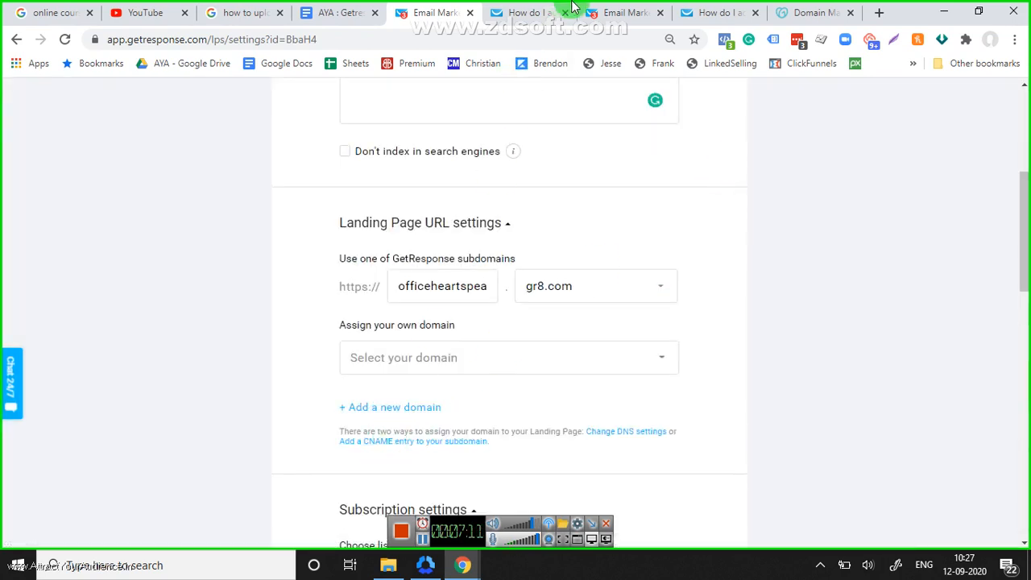
Step: Return to the GoDaddy DNS page and review the type, host and target of the unsaved CNAME record
{"action": "left_click", "coordinate": [598, 9]}
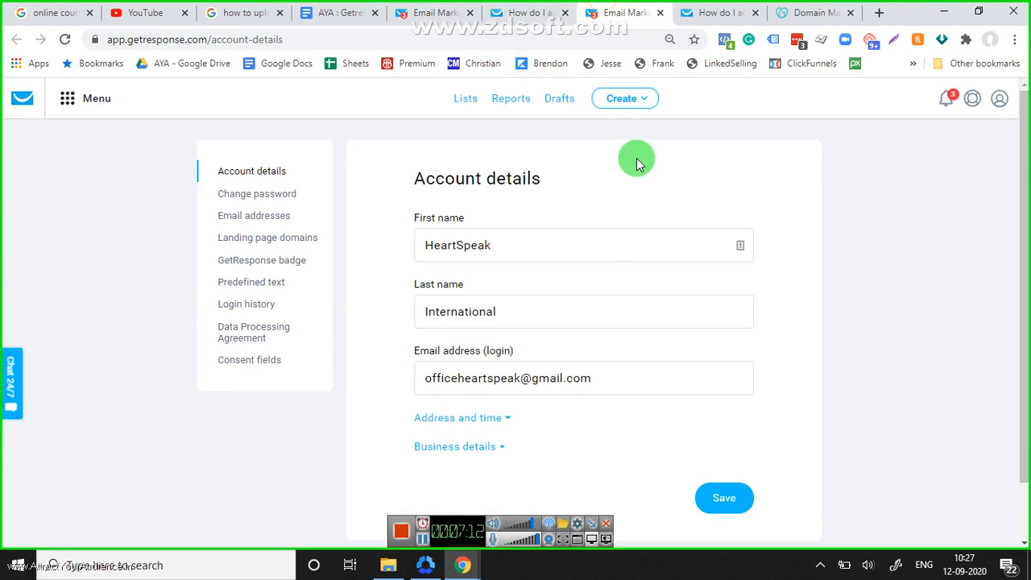
{"action": "left_click", "coordinate": [513, 10]}
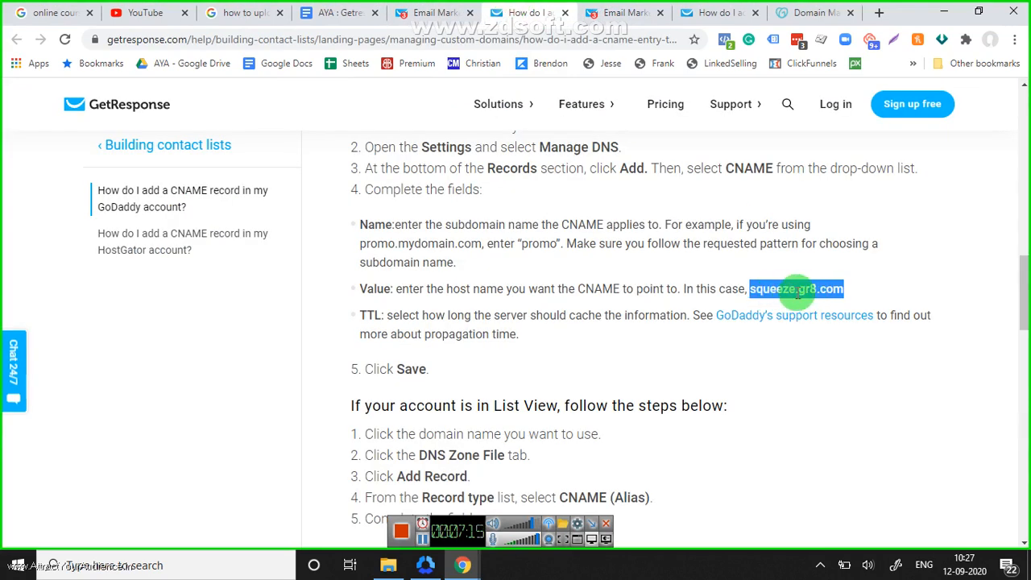
{"action": "left_click", "coordinate": [809, 12]}
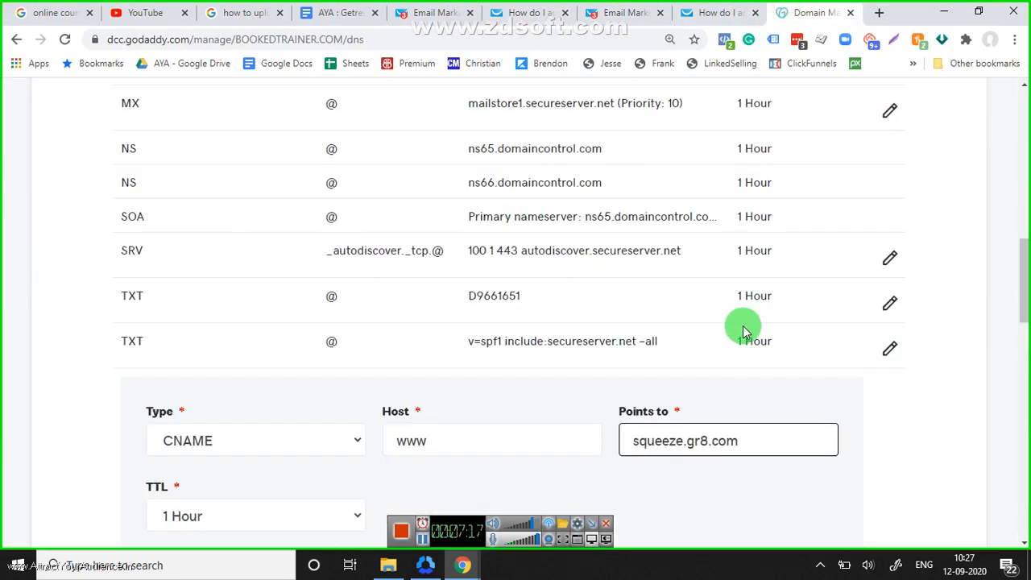
{"action": "left_click_drag", "start_coordinate": [1018, 285], "coordinate": [1013, 307]}
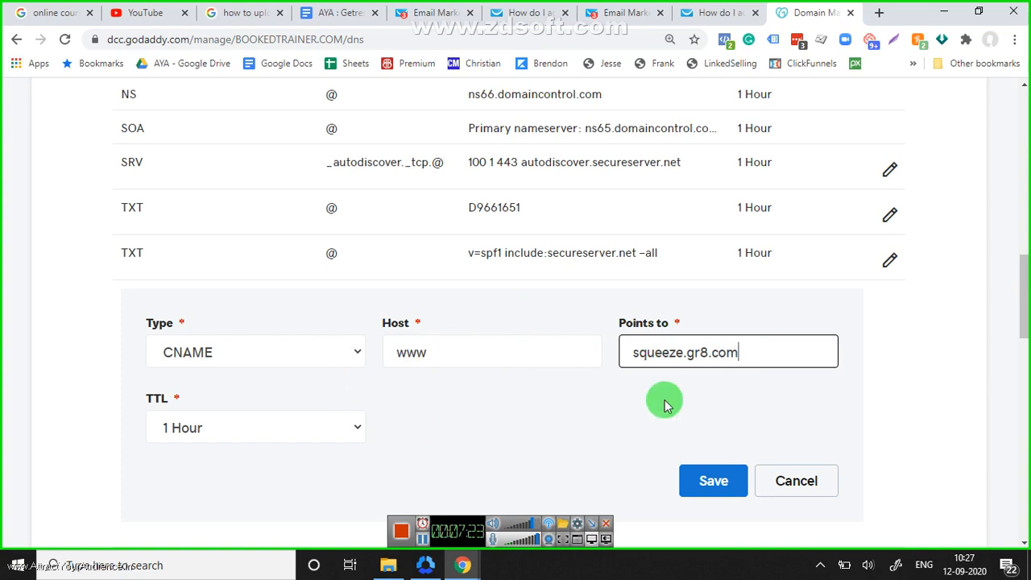
{"action": "left_click", "coordinate": [704, 7]}
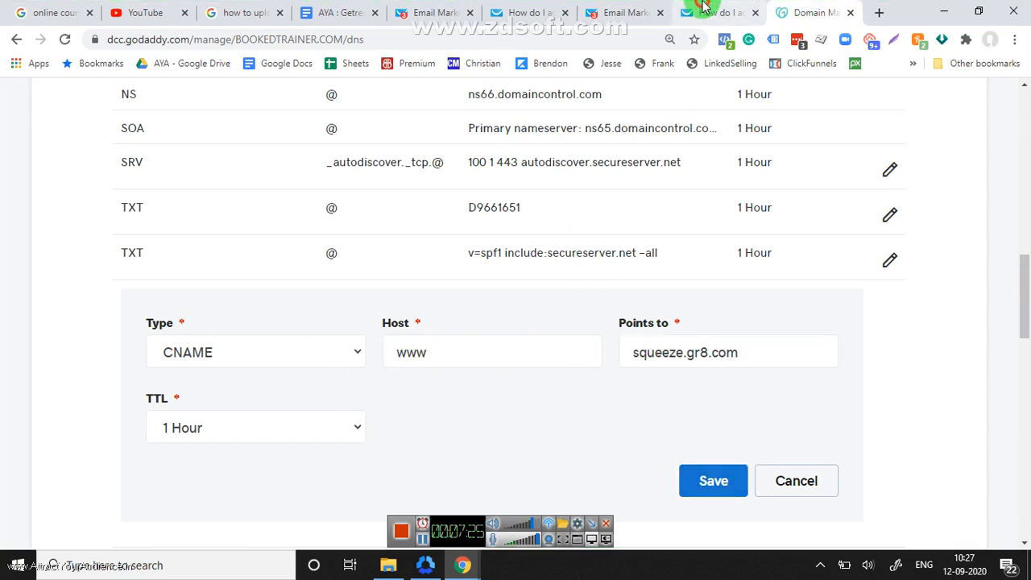
{"action": "left_click", "coordinate": [613, 12]}
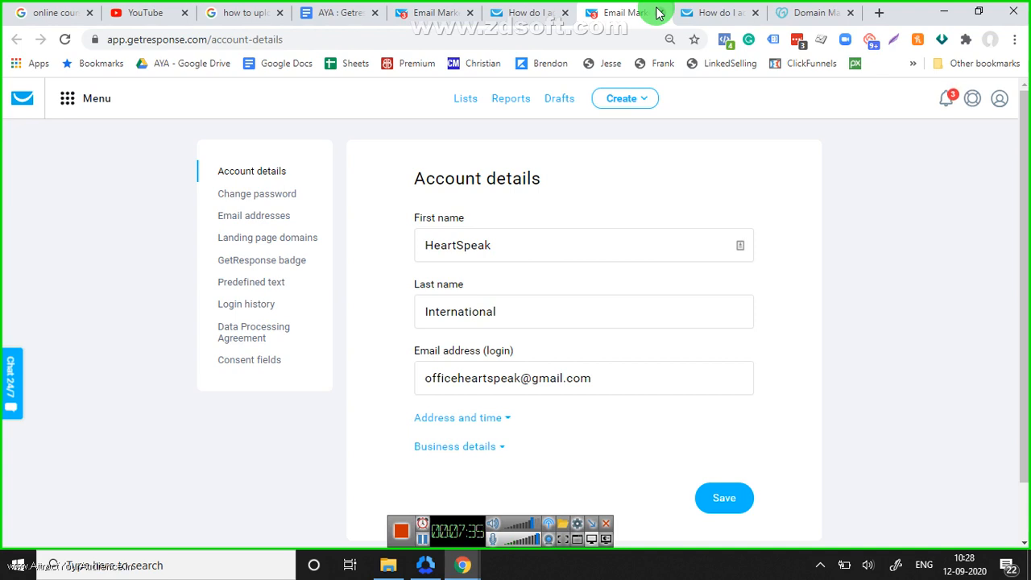
{"action": "left_click", "coordinate": [521, 7]}
{"action": "left_click", "coordinate": [364, 6]}
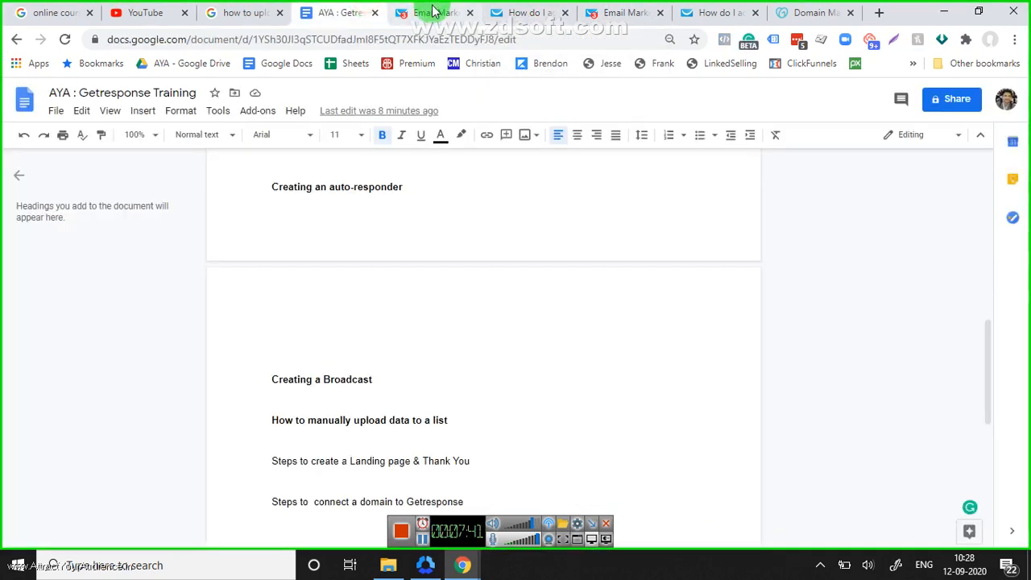
{"action": "left_click", "coordinate": [433, 10]}
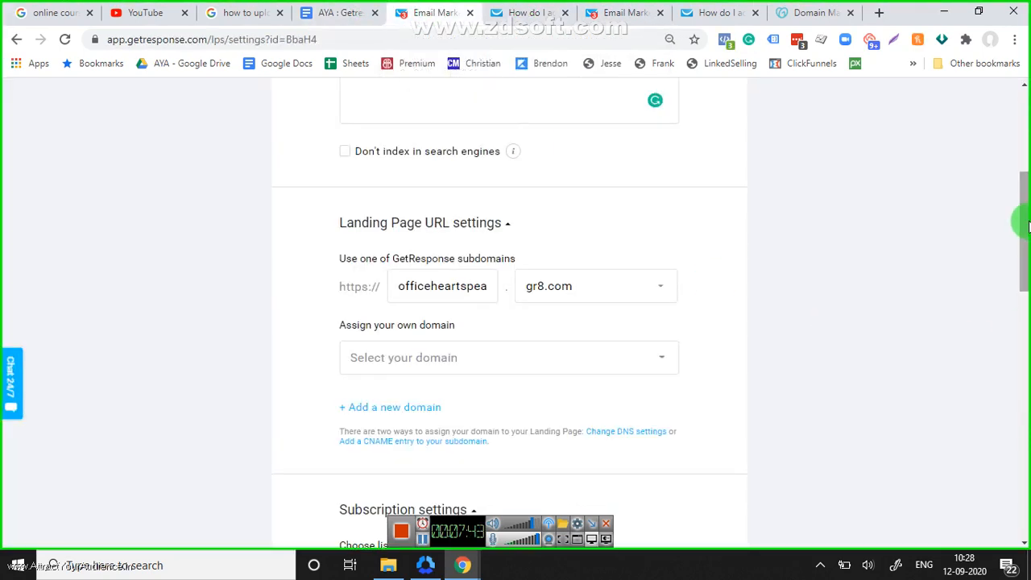
{"action": "left_click_drag", "start_coordinate": [1026, 225], "coordinate": [1022, 212]}
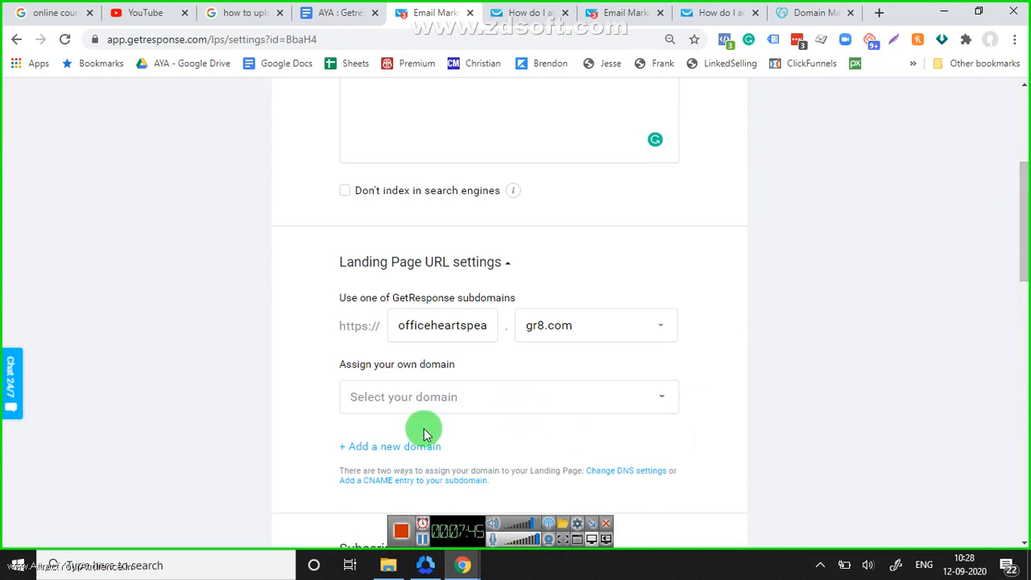
{"action": "left_click", "coordinate": [386, 449]}
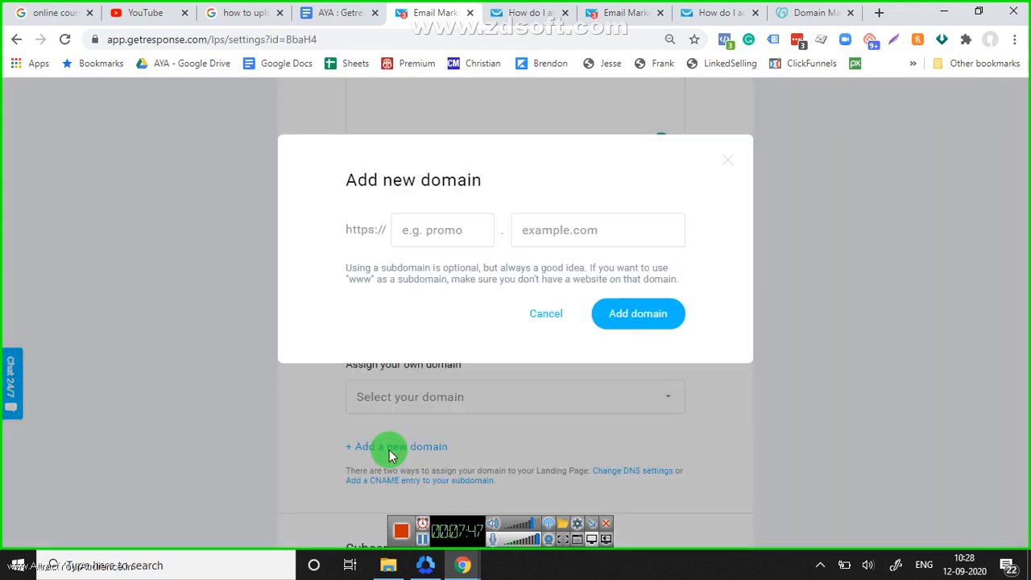
{"action": "left_click", "coordinate": [428, 232]}
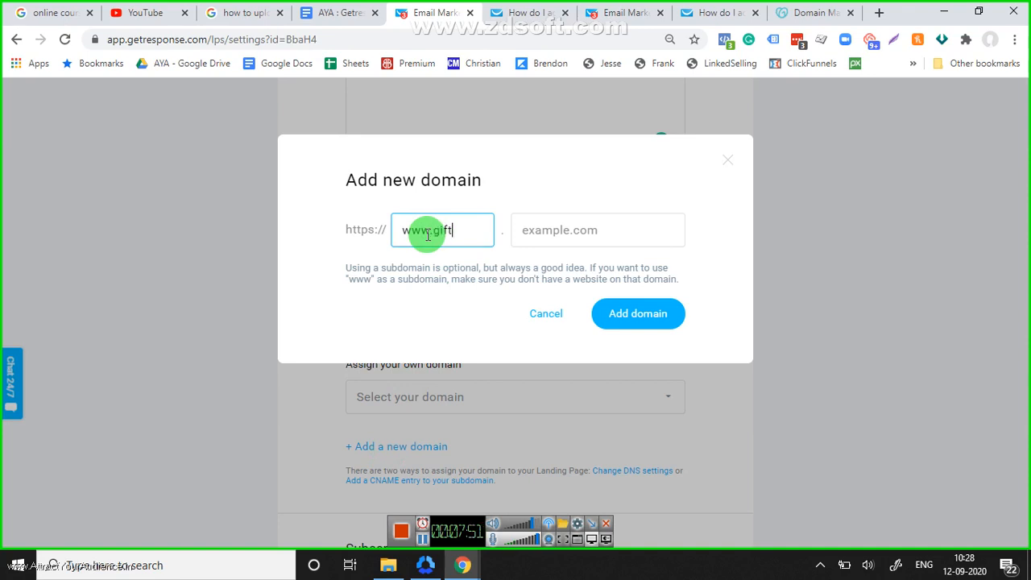
{"action": "left_click", "coordinate": [555, 231]}
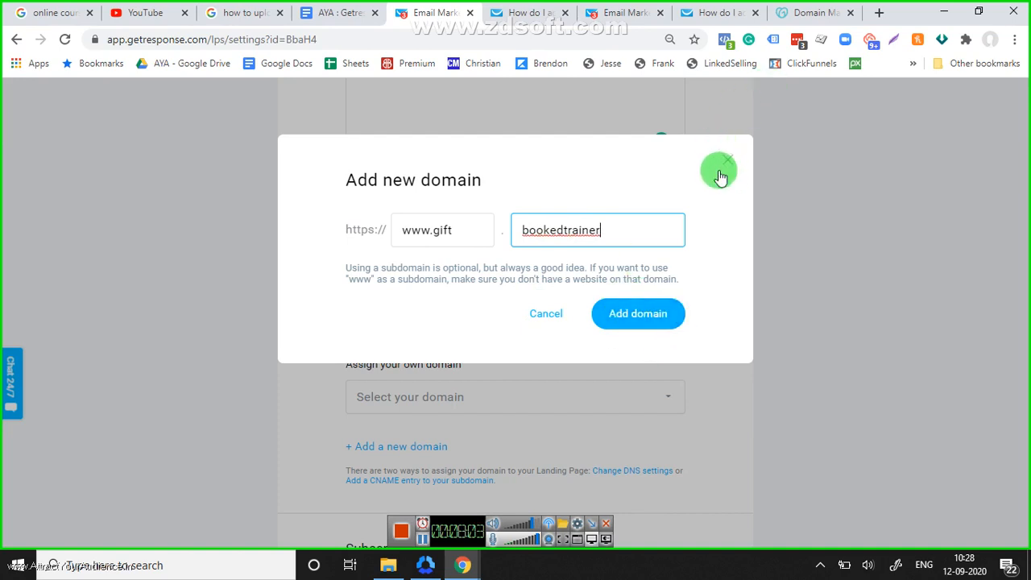
{"action": "left_click", "coordinate": [422, 539]}
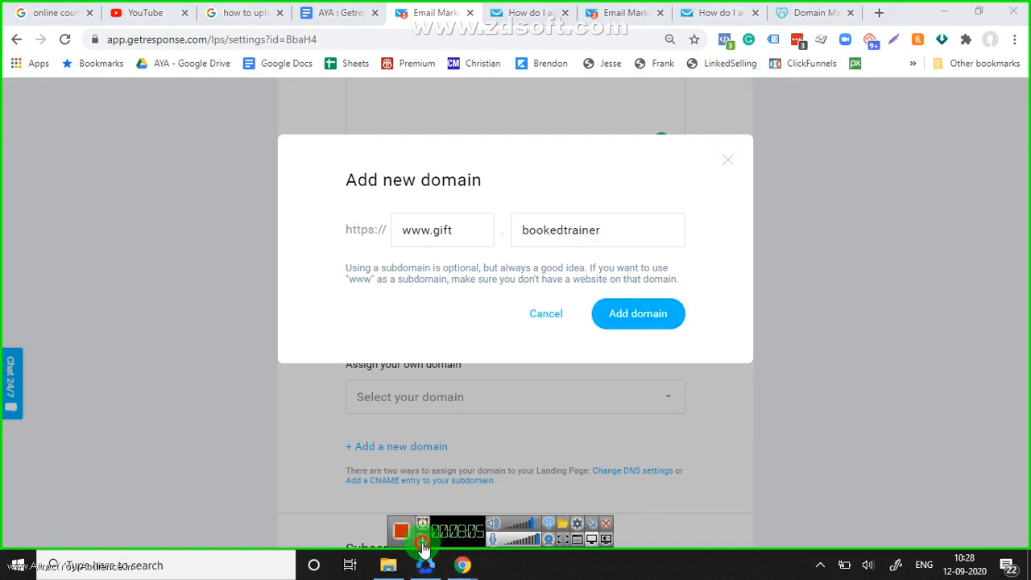
{"action": "left_click", "coordinate": [728, 154]}
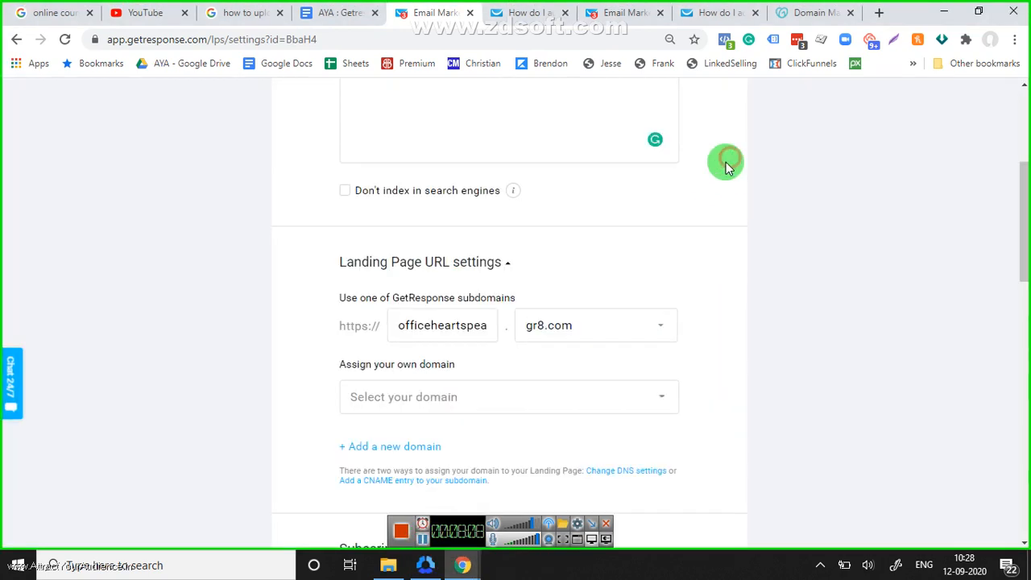
Step: Open the help article on adding a CNAME entry to a subdomain and highlight the host name squeeze.gr8.com
{"action": "left_click", "coordinate": [369, 481]}
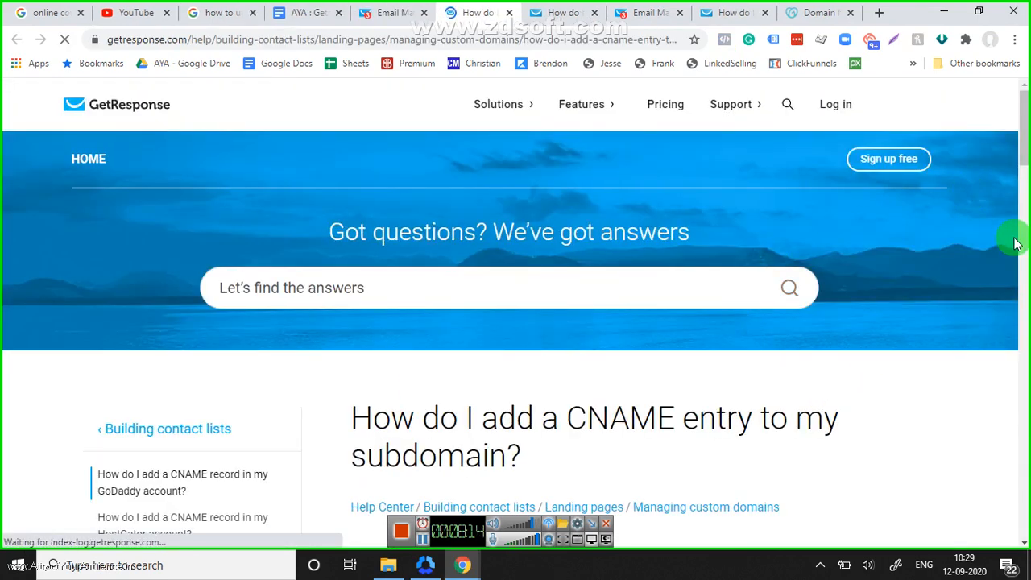
{"action": "left_click_drag", "start_coordinate": [1026, 134], "coordinate": [1017, 299]}
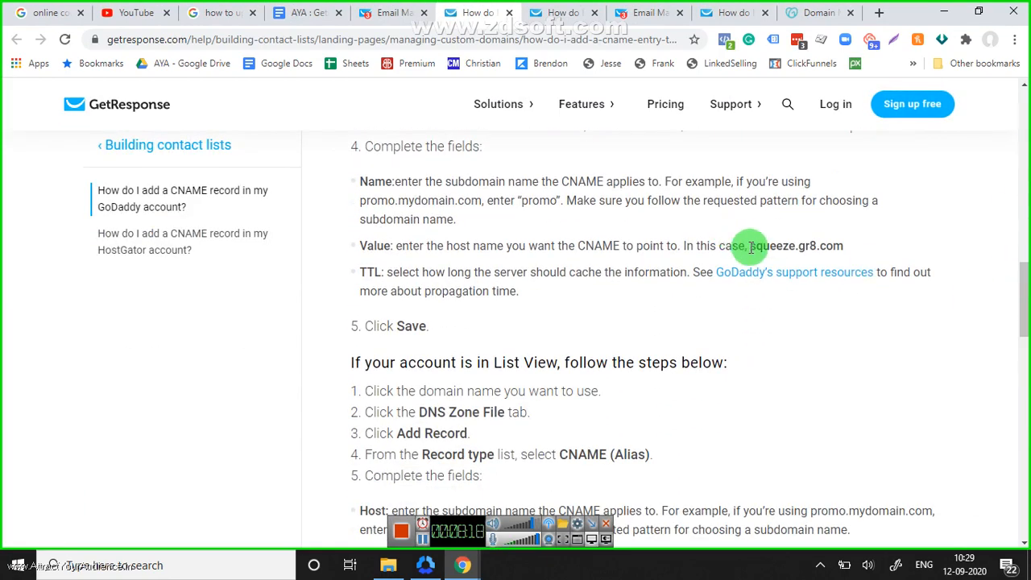
{"action": "left_click_drag", "start_coordinate": [748, 246], "coordinate": [846, 246]}
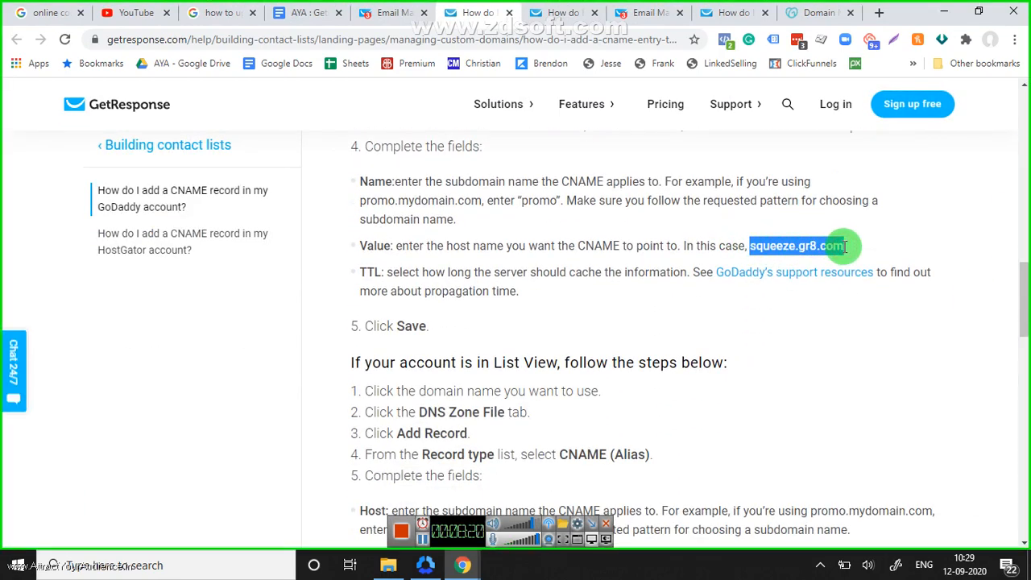
{"action": "left_click", "coordinate": [809, 8]}
{"action": "left_click", "coordinate": [235, 351]}
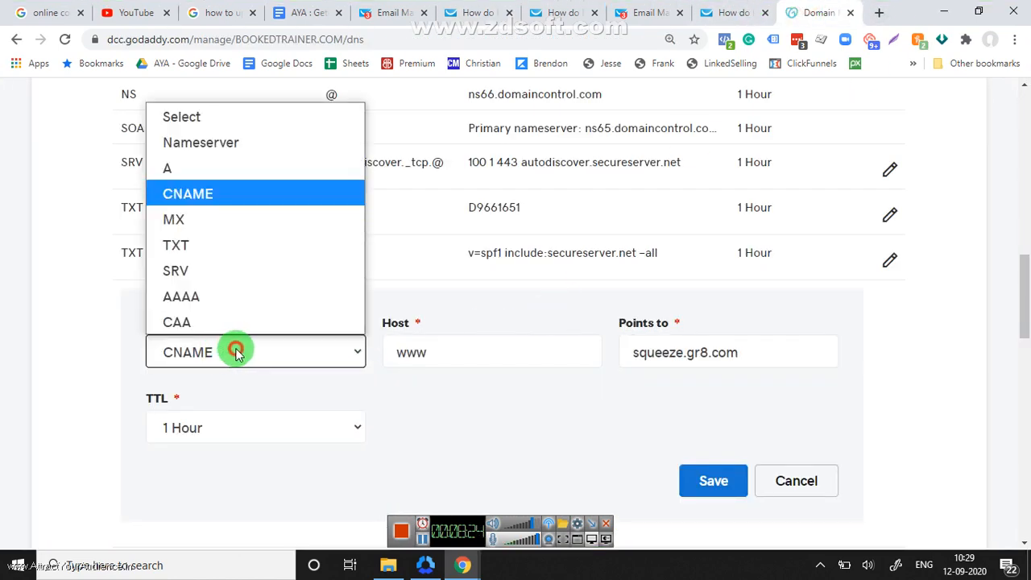
{"action": "left_click", "coordinate": [7, 310]}
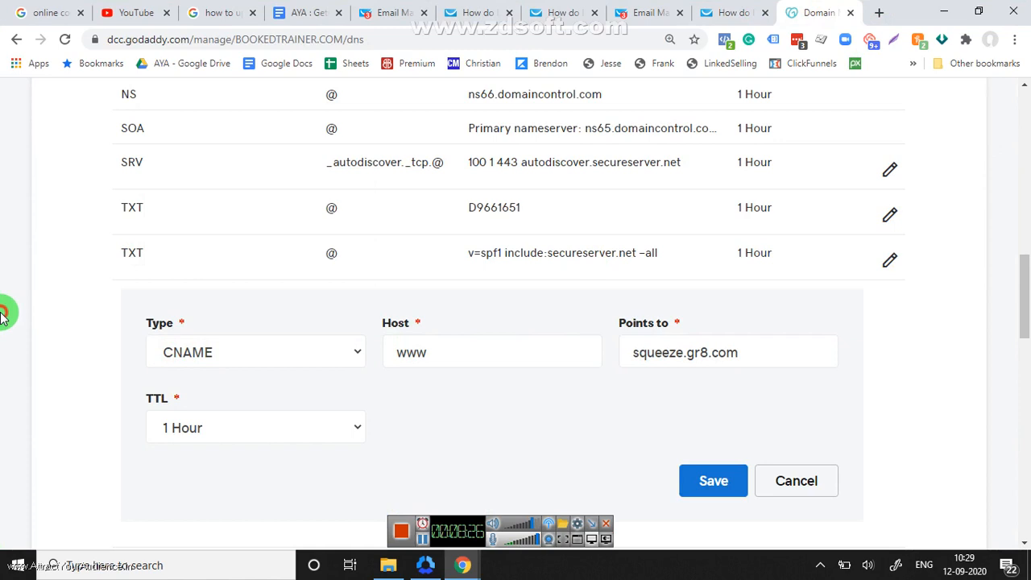
{"action": "left_click", "coordinate": [447, 352]}
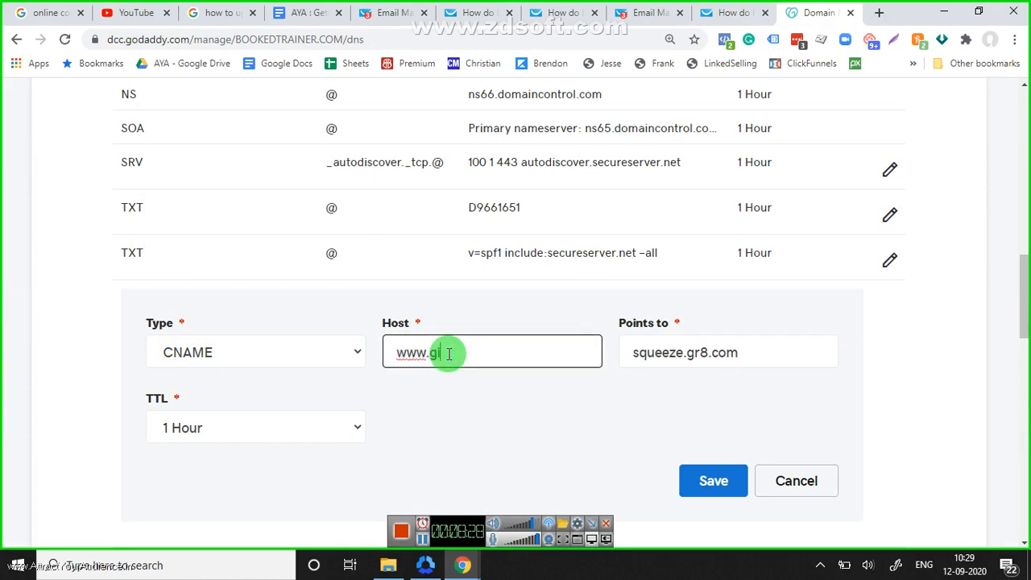
{"action": "type", "text": ".gift"}
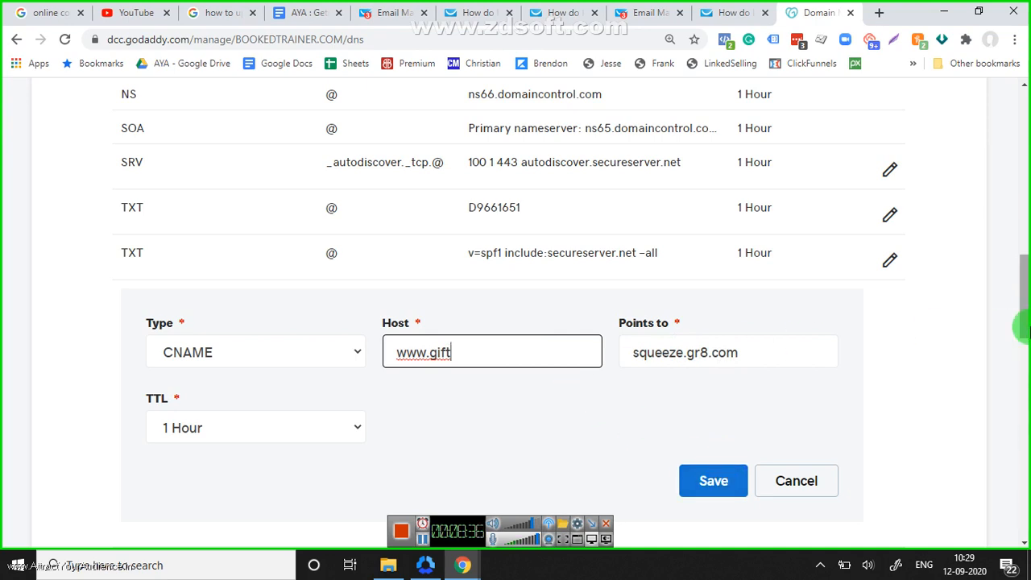
Step: Look at the subdomain field of GetResponse's new domain form and compare it with the CNAME record's host in GoDaddy
{"action": "left_click", "coordinate": [577, 6]}
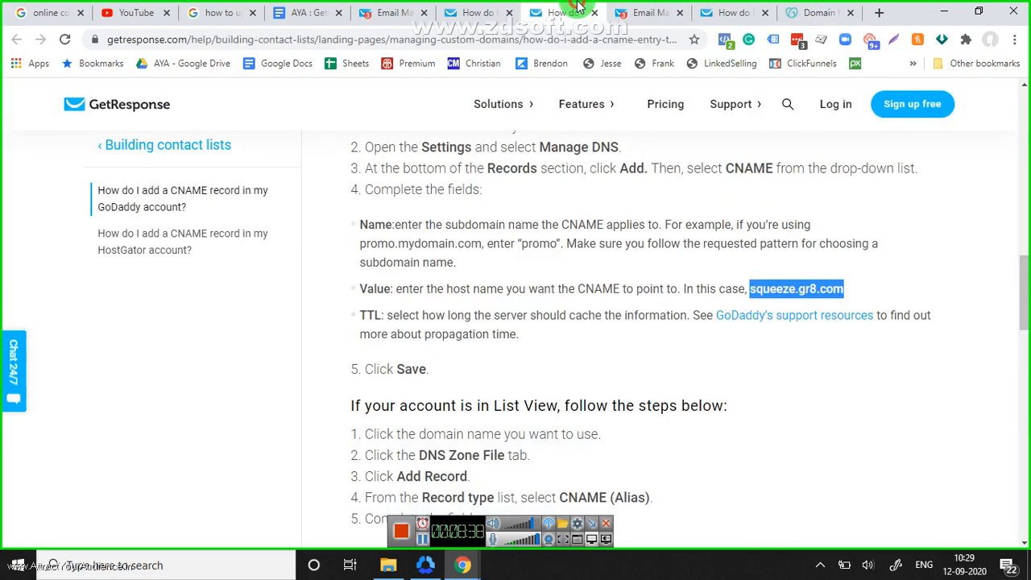
{"action": "left_click", "coordinate": [395, 8]}
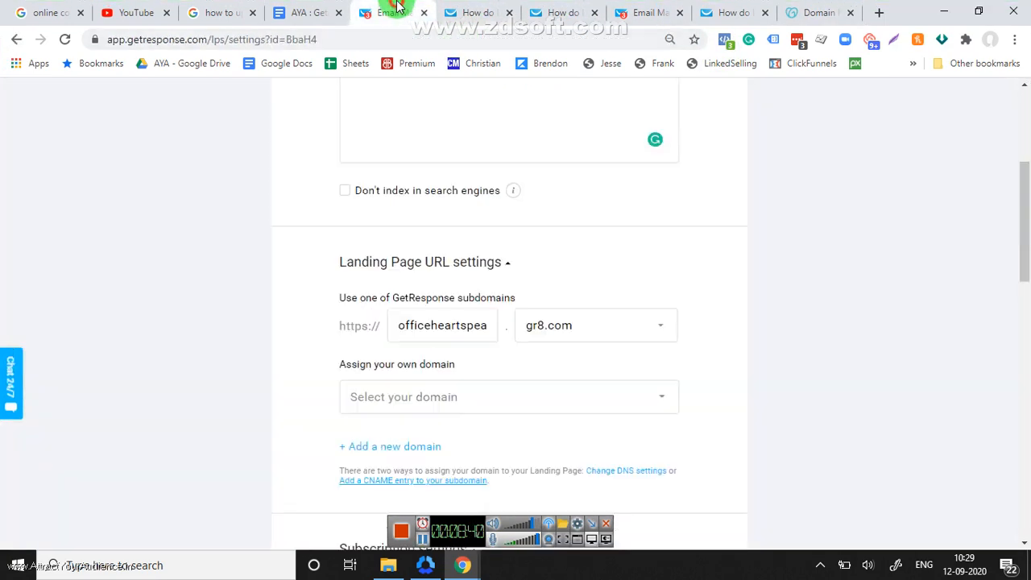
{"action": "left_click", "coordinate": [401, 450]}
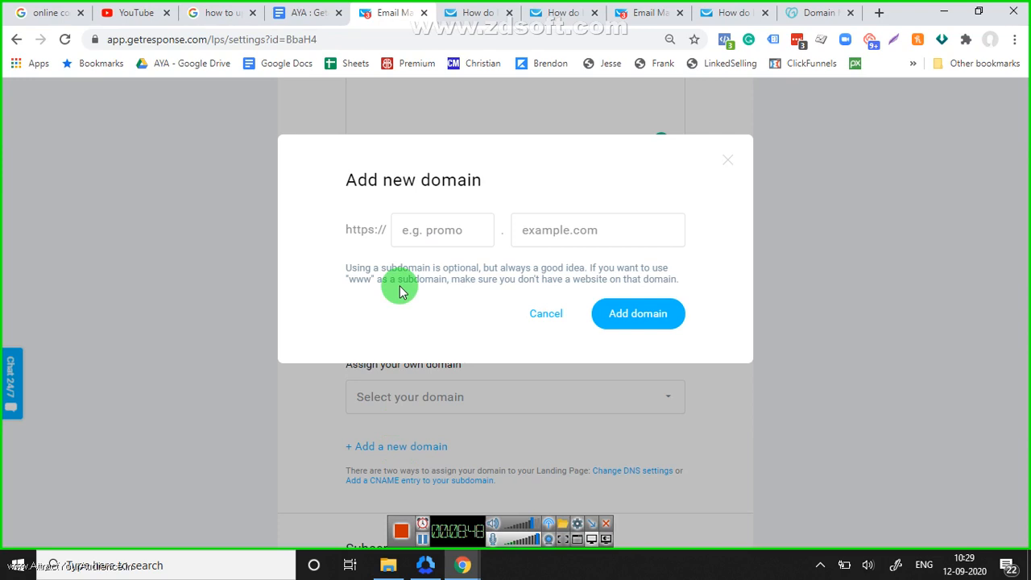
{"action": "left_click", "coordinate": [427, 231]}
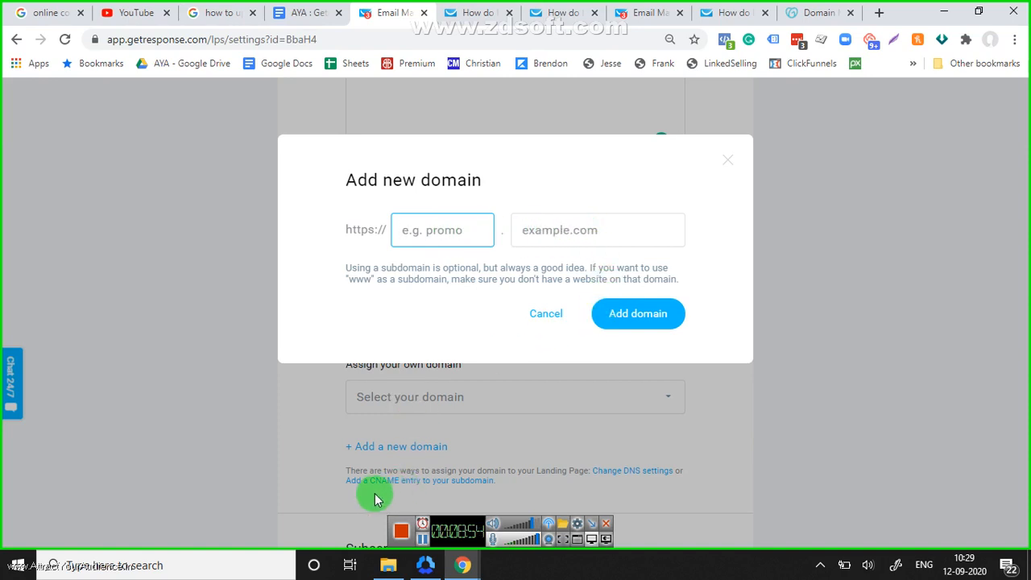
{"action": "left_click", "coordinate": [790, 8]}
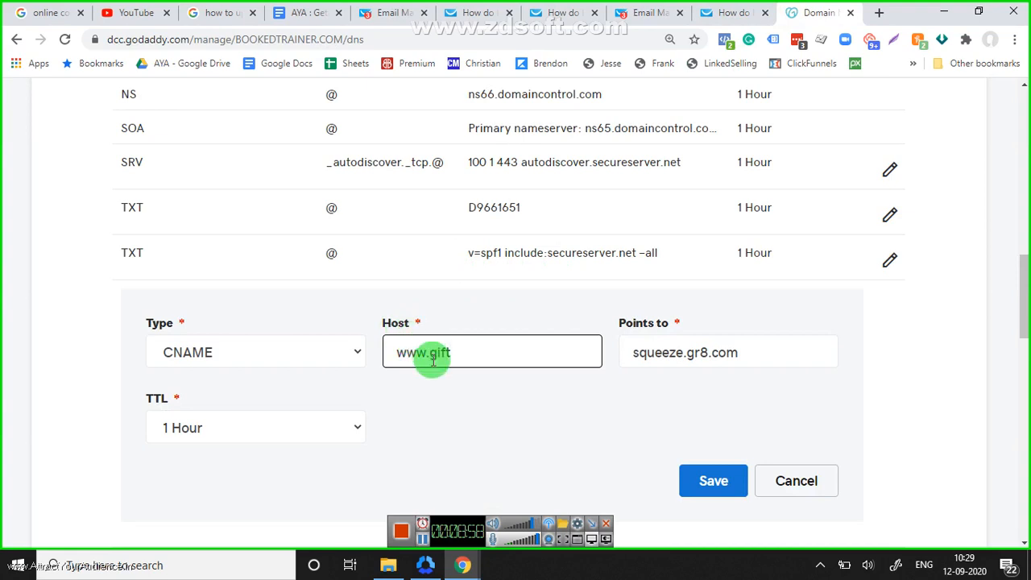